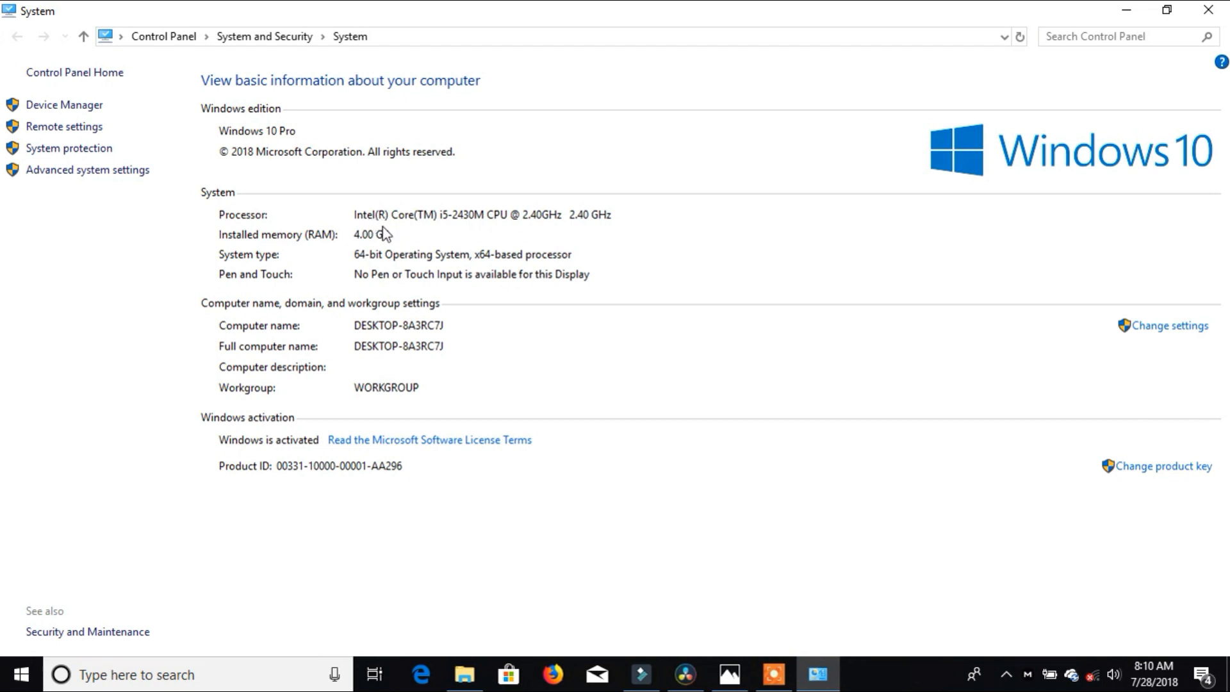
# Step: Close the Control Panel System window to reveal the Windows desktop
pyautogui.click(1208, 10)
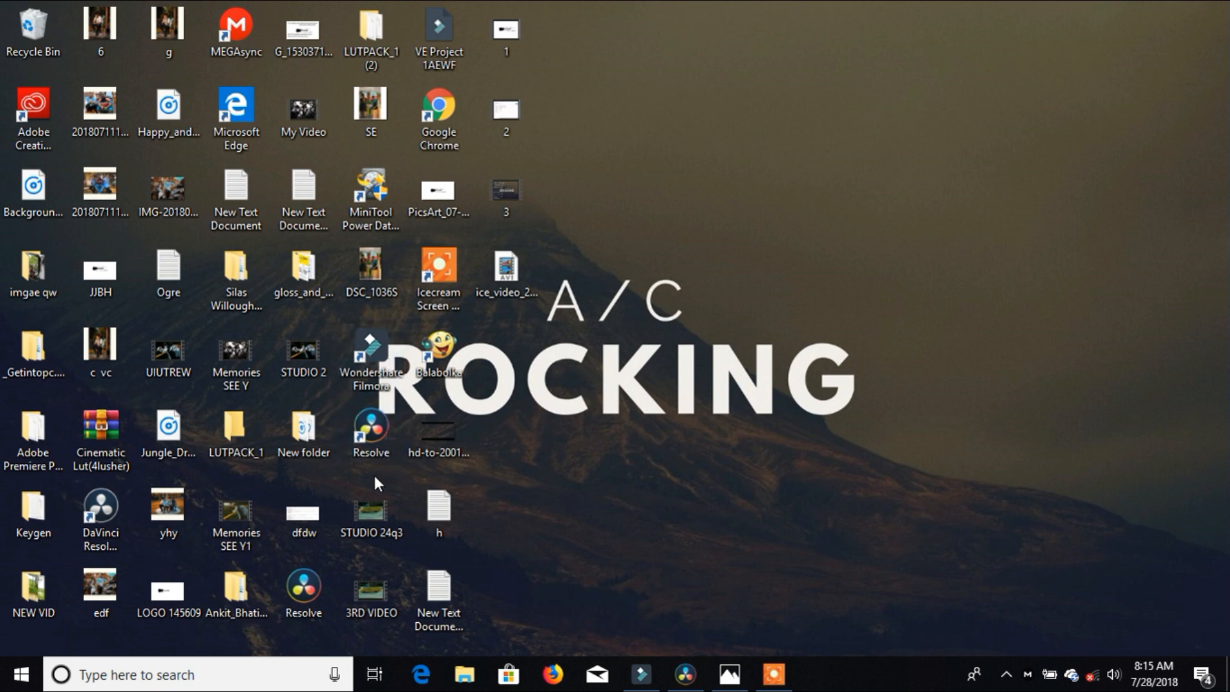
pyautogui.moveTo(374, 474); pyautogui.dragTo(378, 359)
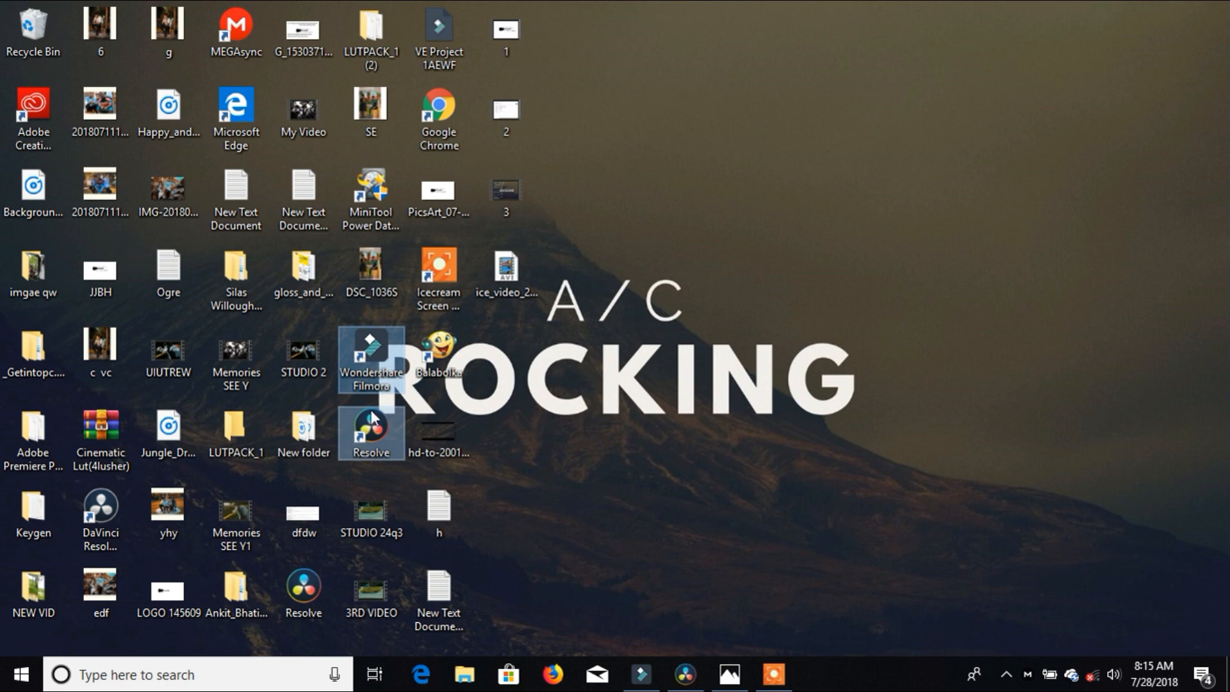
pyautogui.keyDown('ctrl'); pyautogui.click(398, 392); pyautogui.keyUp('ctrl')
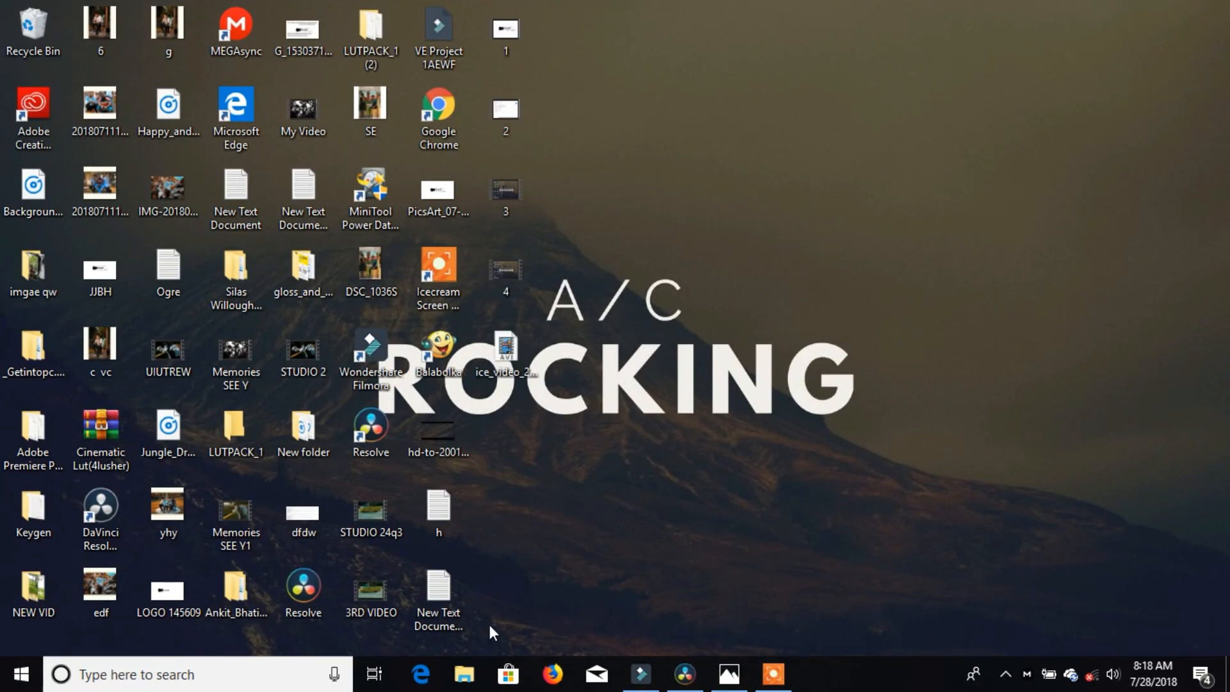
pyautogui.click(474, 672)
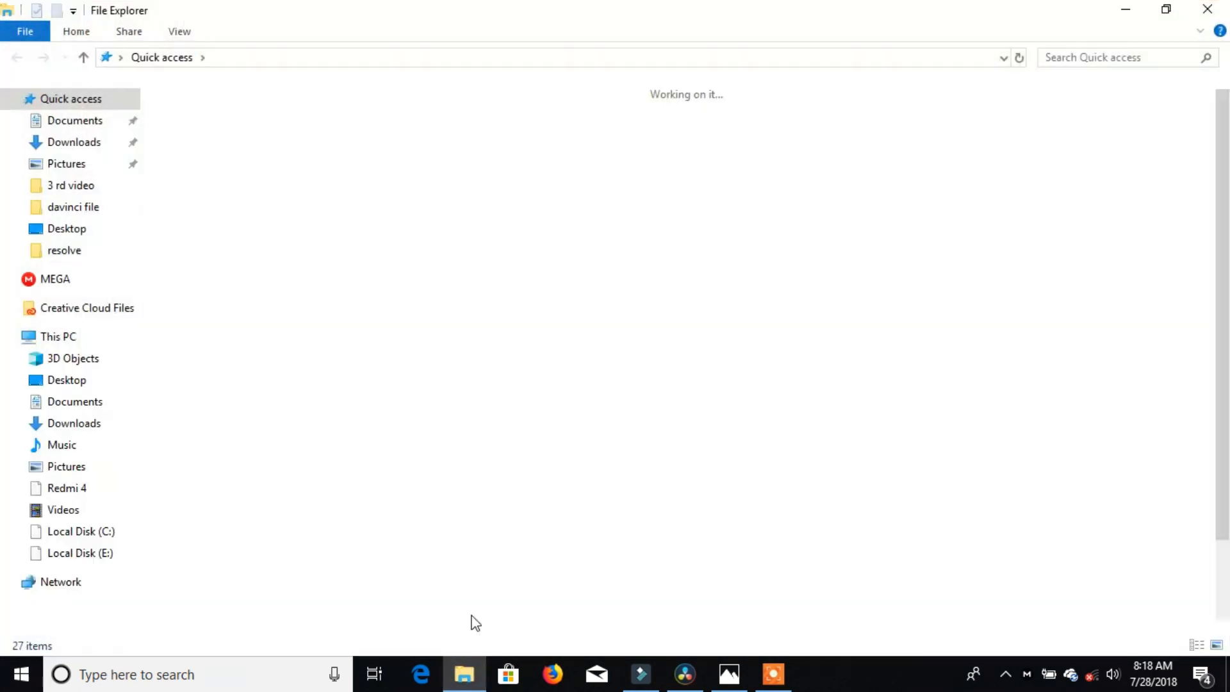
# Step: Import DSC_1004 from C:\3 rd video into the DaVinci Resolve media pool
pyautogui.click(118, 535)
pyautogui.click(679, 128)
pyautogui.doubleClick(679, 128)
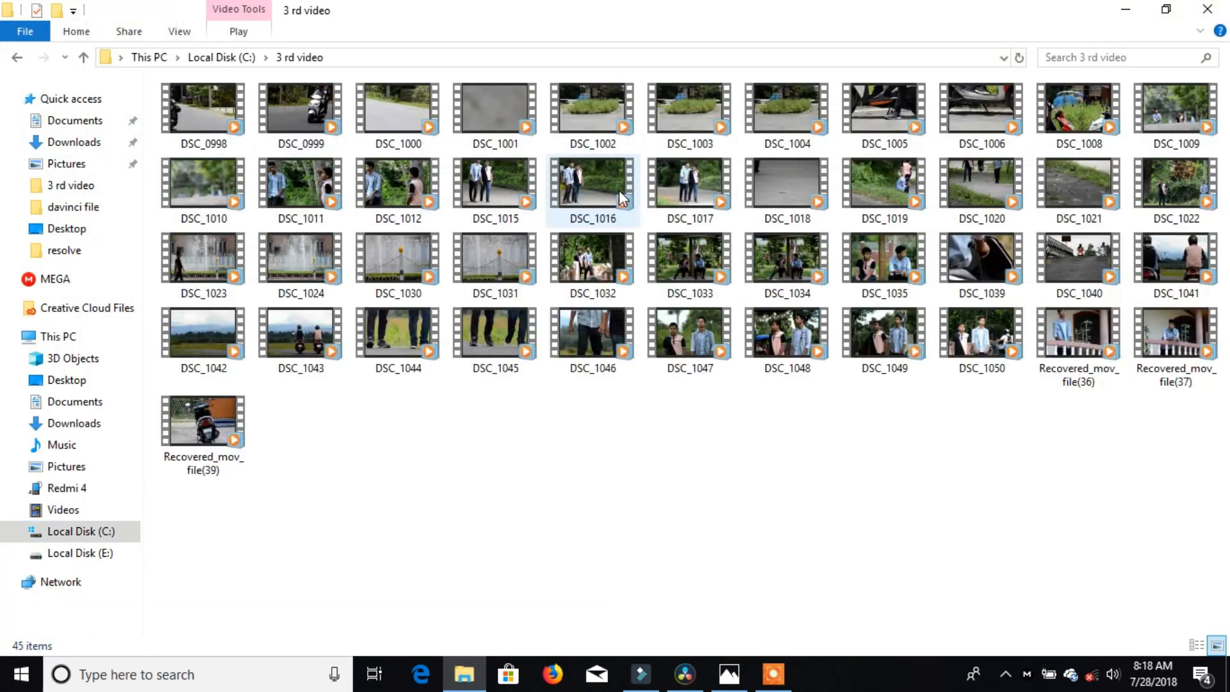
pyautogui.click(793, 114)
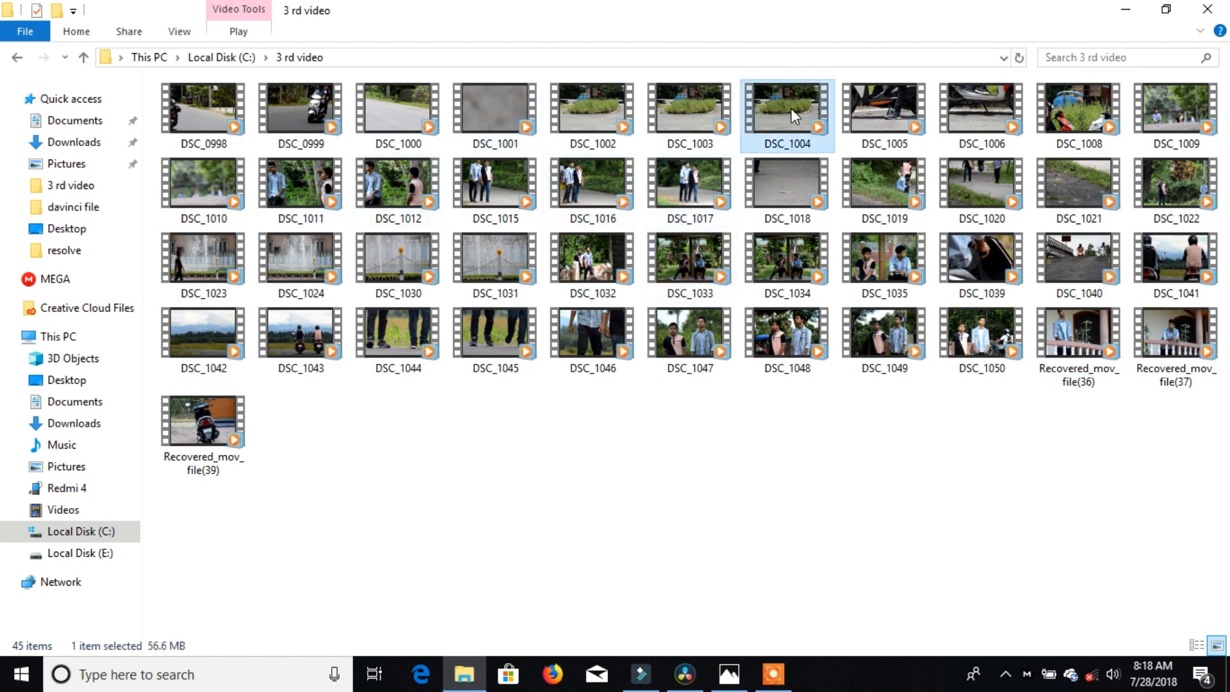
pyautogui.moveTo(790, 115); pyautogui.dragTo(371, 482)
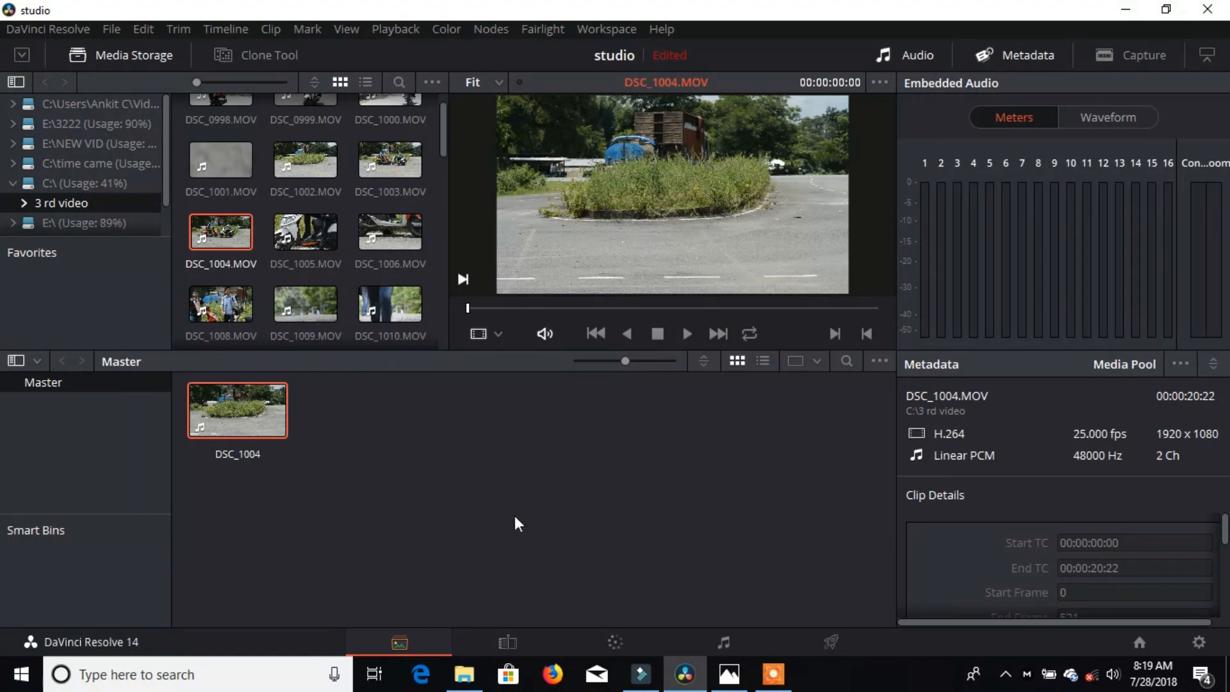
pyautogui.click(507, 641)
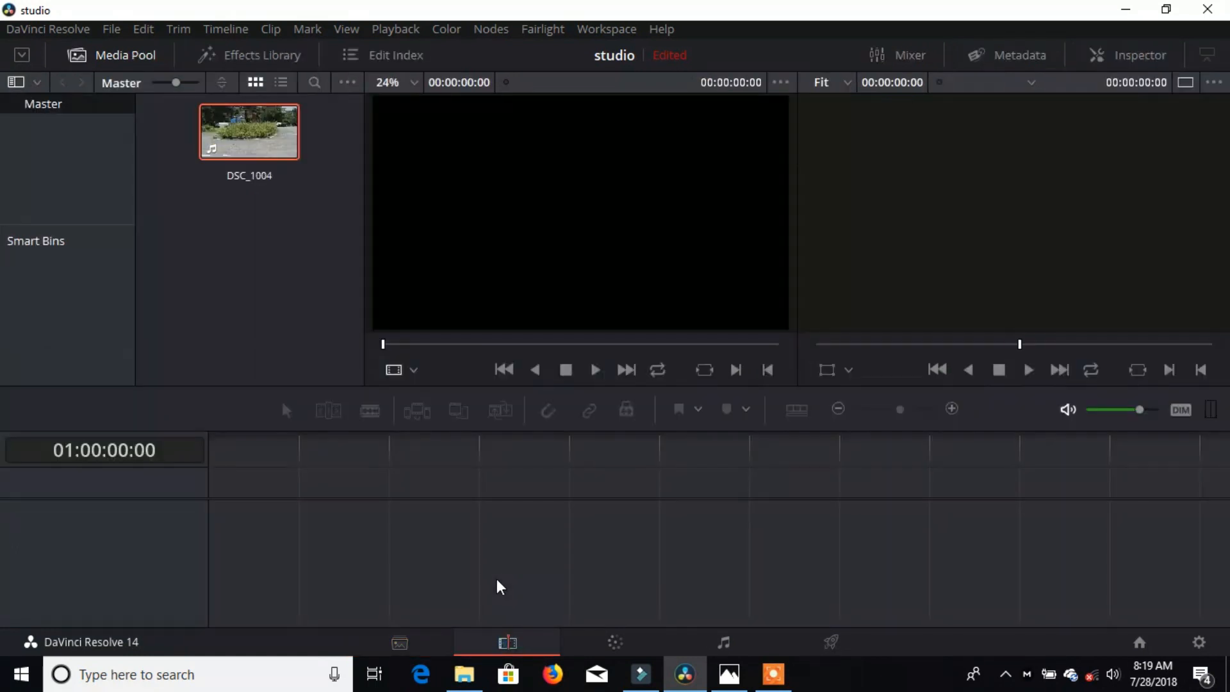
# Step: Drag DSC_1004 from the Media Pool onto the timeline, creating Timeline 1
pyautogui.moveTo(249, 119); pyautogui.dragTo(307, 529)
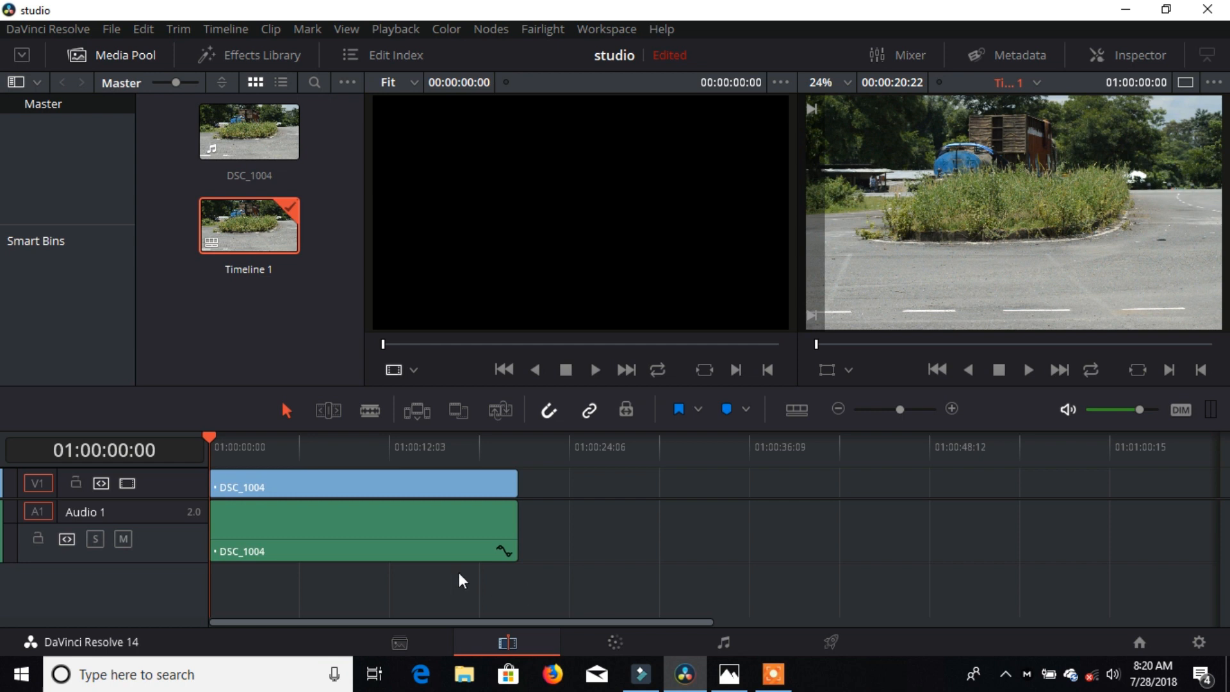
# Step: Unlink DSC_1004's audio from its video and cut the audio clip from the timeline
pyautogui.click(458, 542)
pyautogui.rightClick(498, 535)
pyautogui.click(512, 672)
pyautogui.click(649, 538)
pyautogui.click(406, 535)
pyautogui.rightClick(406, 536)
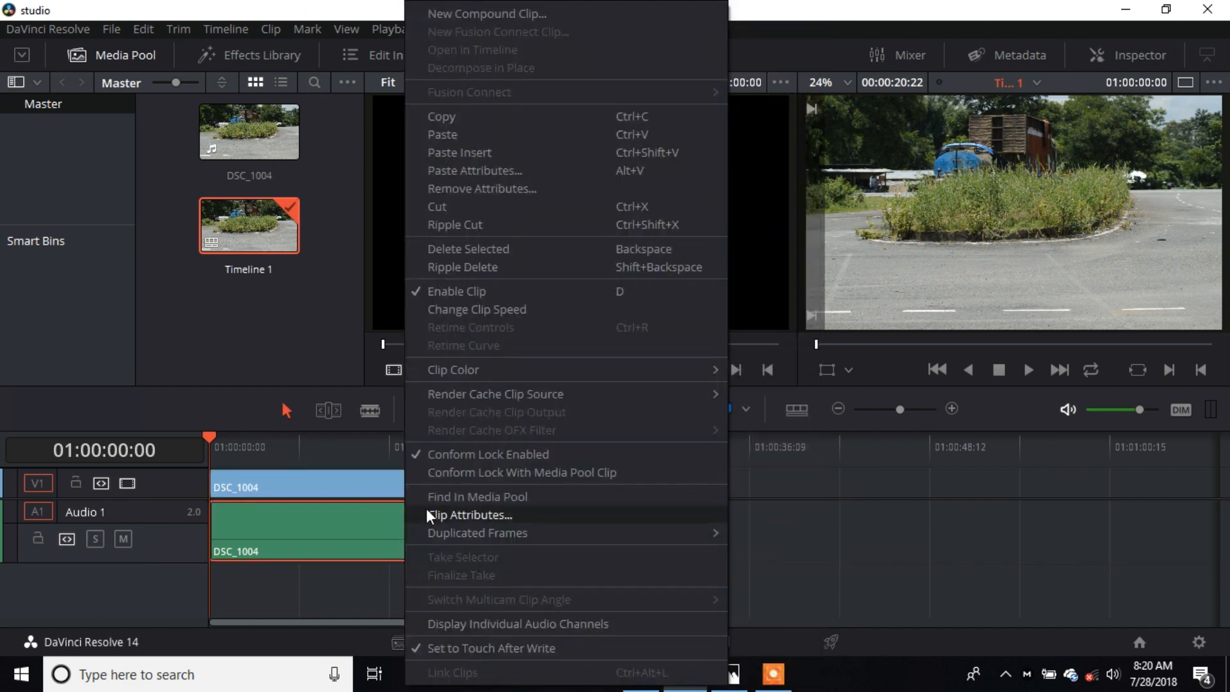
pyautogui.click(435, 210)
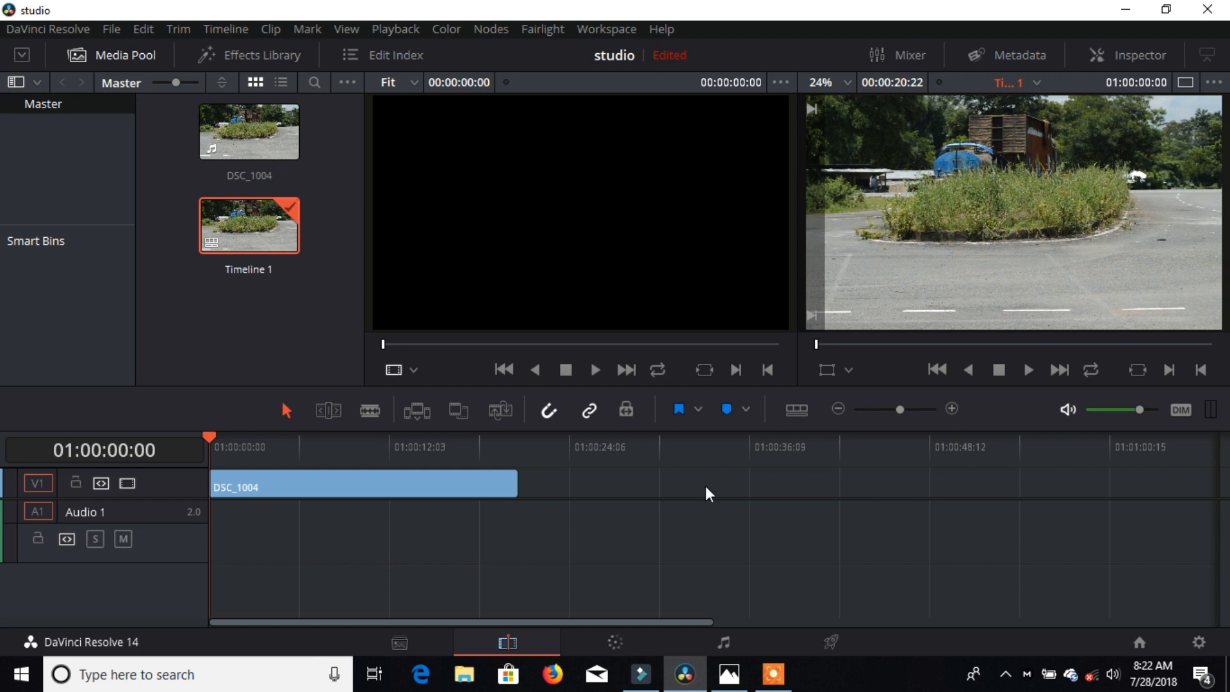
pyautogui.click(627, 638)
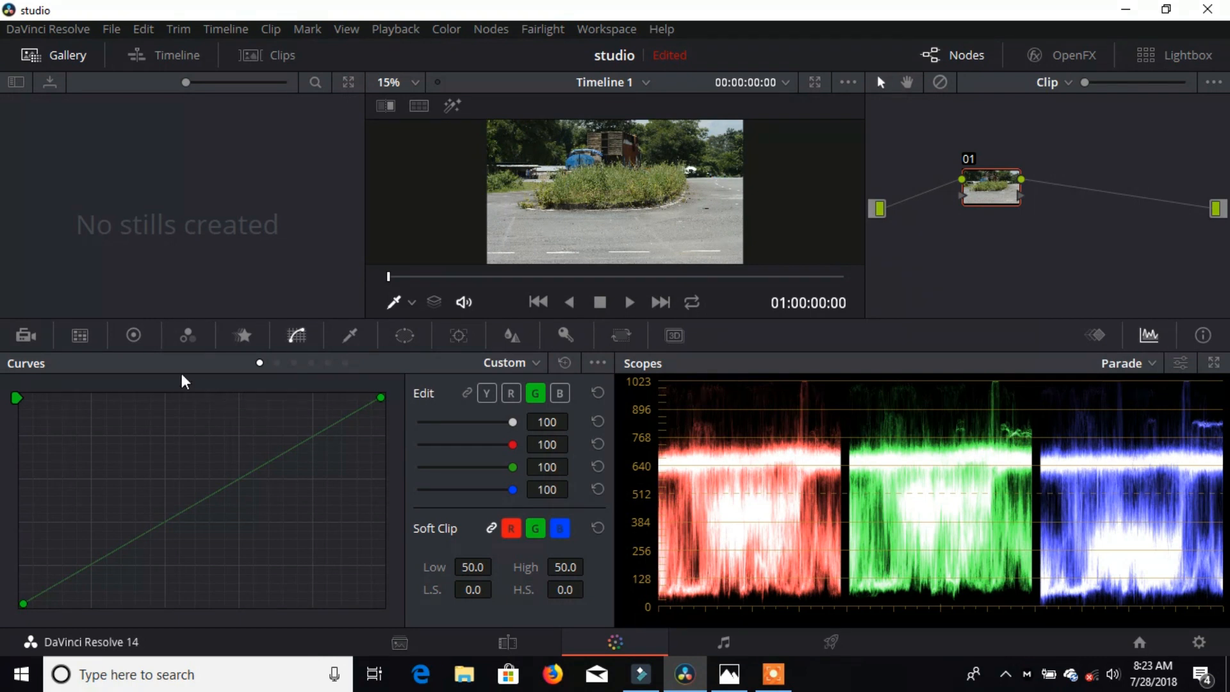
# Step: Drag the master wheels to Lift −0.02, Gamma −0.01, Gain 0.93 and Offset 24.20
pyautogui.click(133, 335)
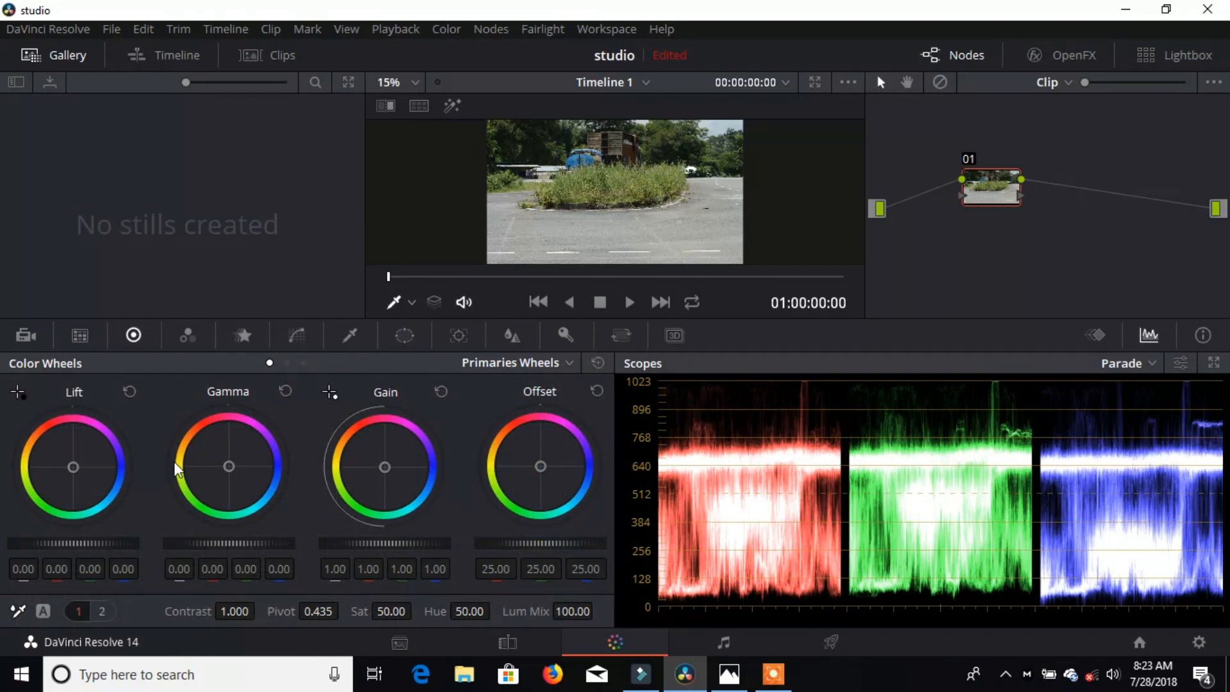
pyautogui.moveTo(85, 544); pyautogui.dragTo(72, 544)
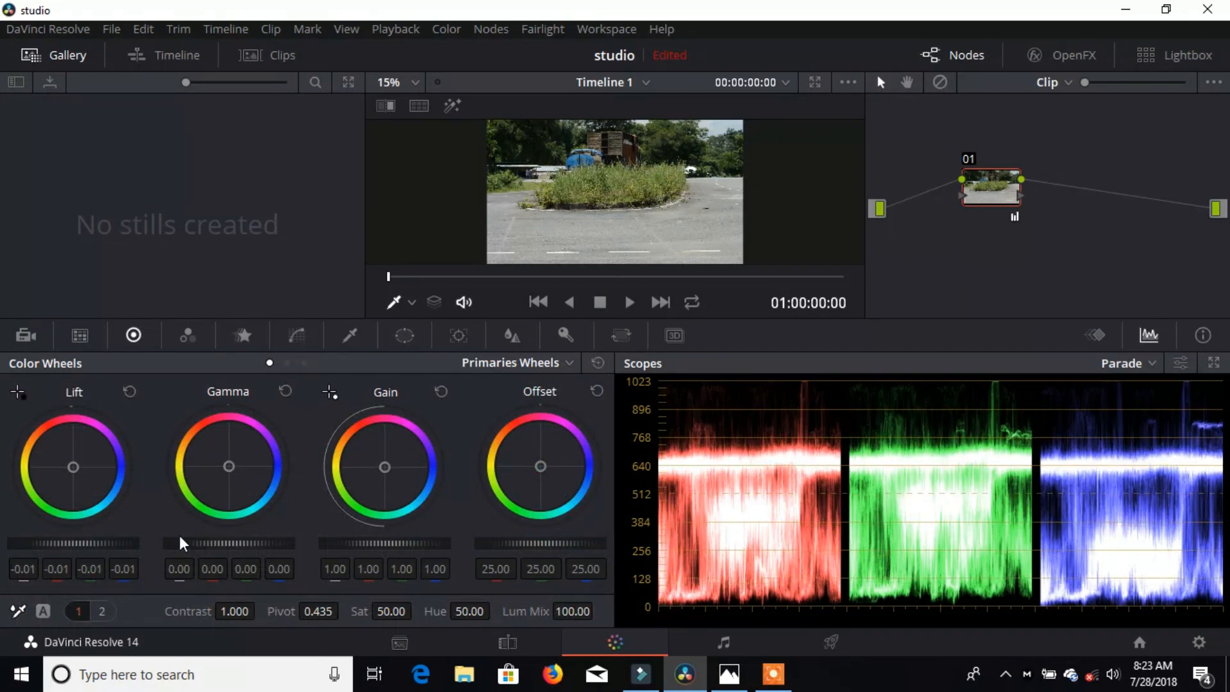
pyautogui.moveTo(243, 545); pyautogui.dragTo(235, 545)
pyautogui.moveTo(373, 542); pyautogui.dragTo(370, 541)
pyautogui.moveTo(551, 543); pyautogui.dragTo(544, 543)
pyautogui.moveTo(400, 545); pyautogui.dragTo(392, 545)
pyautogui.moveTo(250, 542); pyautogui.dragTo(222, 544)
pyautogui.moveTo(88, 543); pyautogui.dragTo(85, 549)
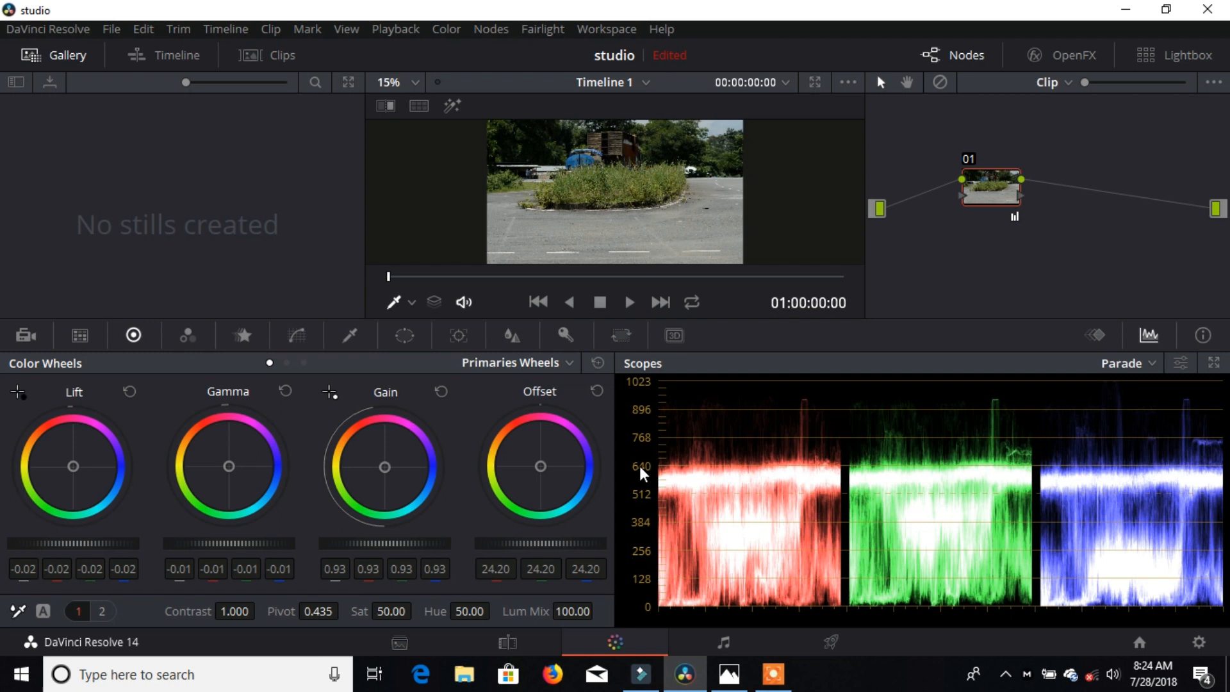
# Step: Add a serial node 02 after node 01
pyautogui.rightClick(1002, 191)
pyautogui.moveTo(1051, 239)
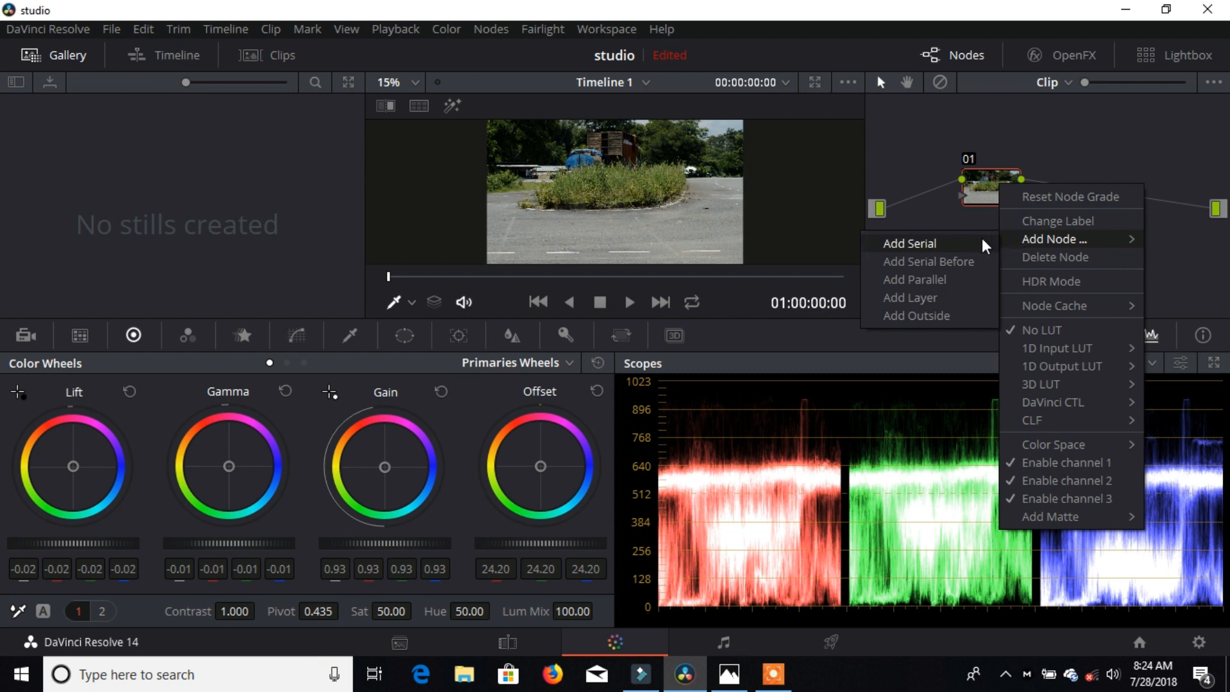
pyautogui.click(990, 244)
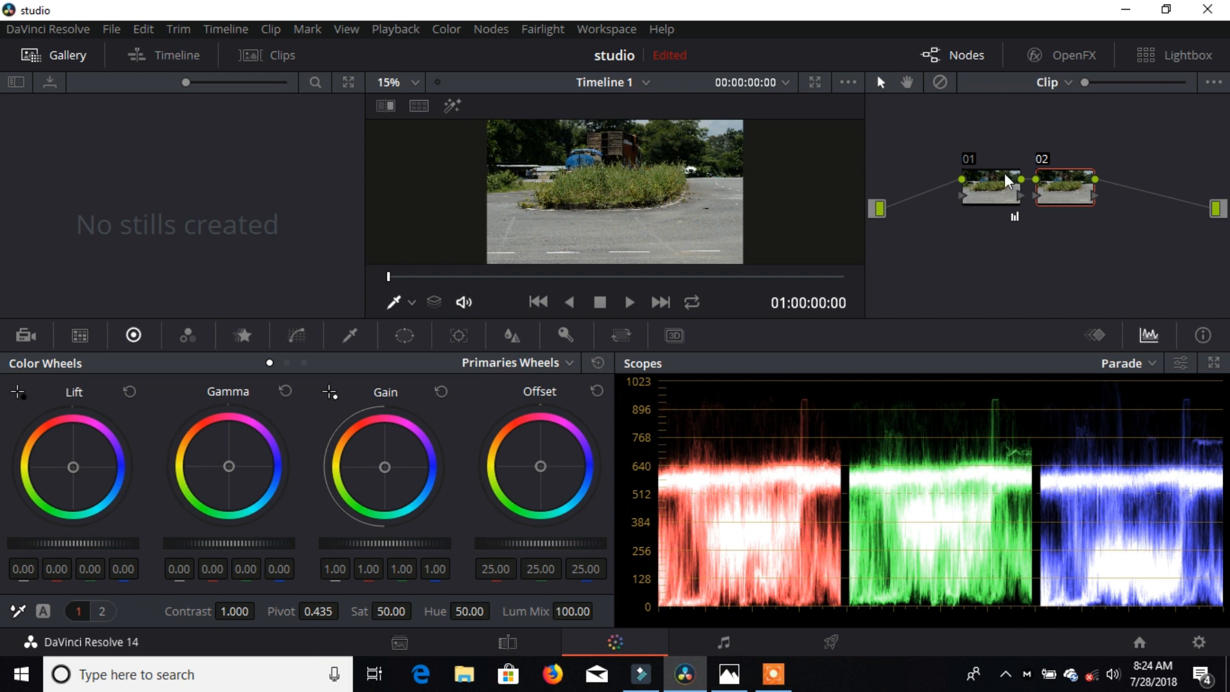
# Step: Apply the Ankit chetia 3D LUT (Cinematic Lut(4lusher)) to node 02
pyautogui.rightClick(1060, 193)
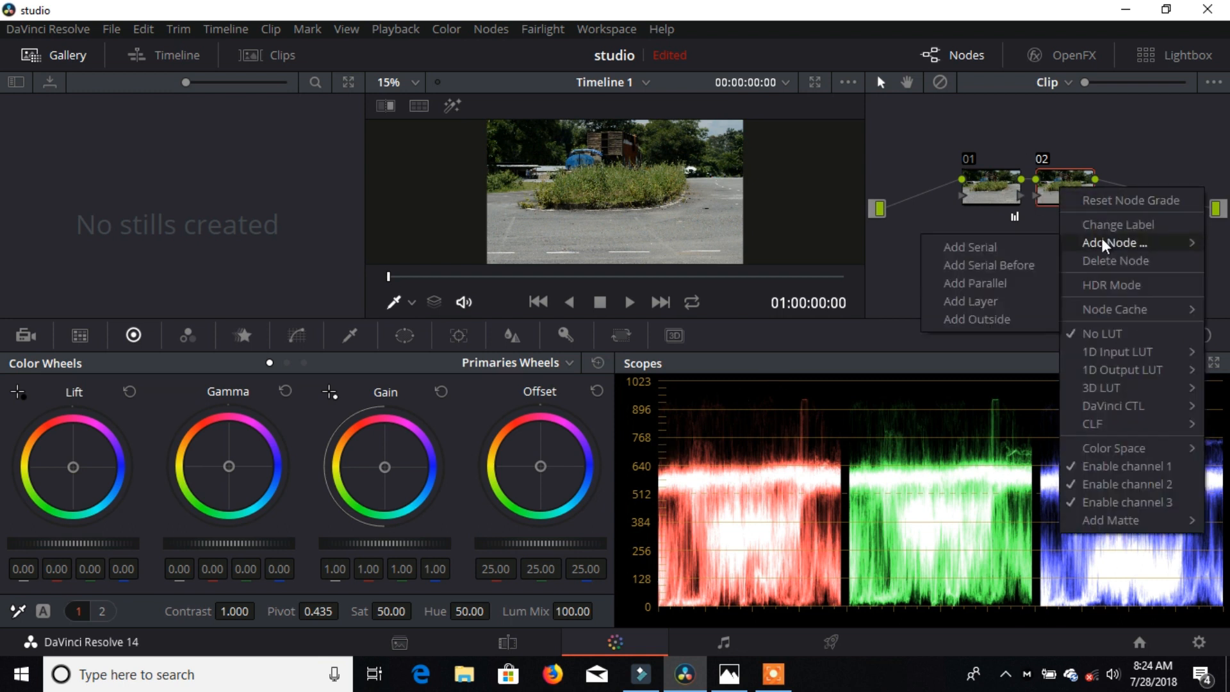
pyautogui.moveTo(1121, 396)
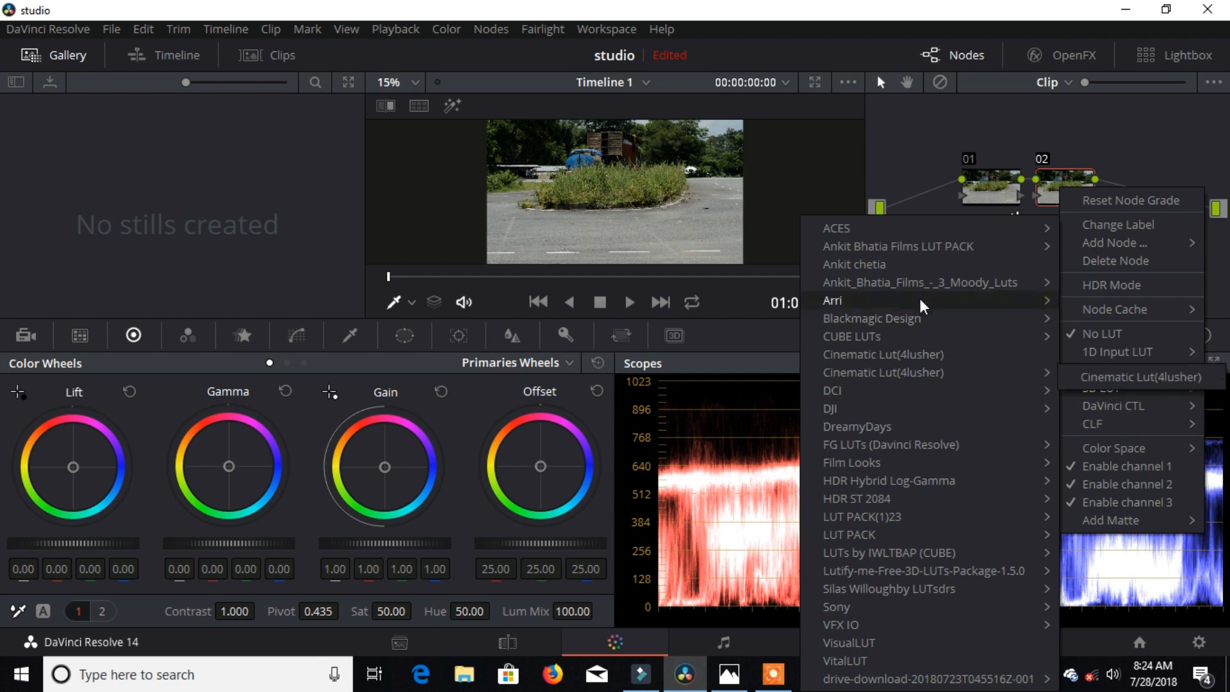
pyautogui.click(925, 265)
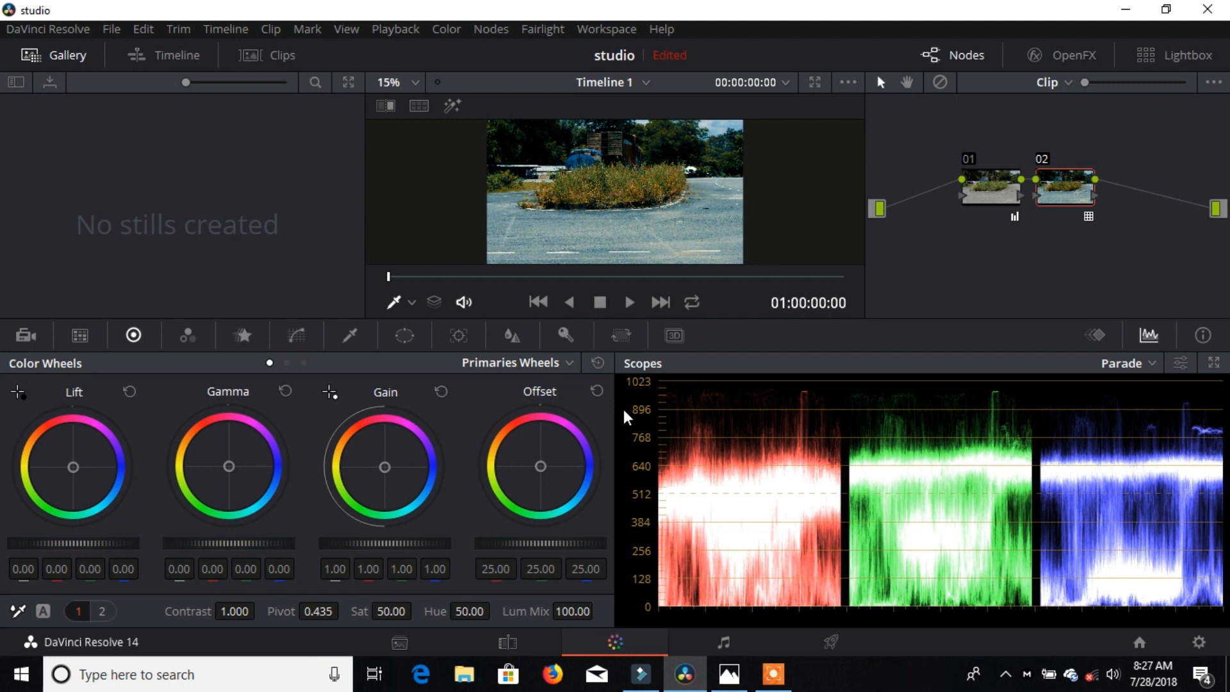
# Step: On node 02, pull the blue and luma curves slightly down and add a green-curve point
pyautogui.click(301, 342)
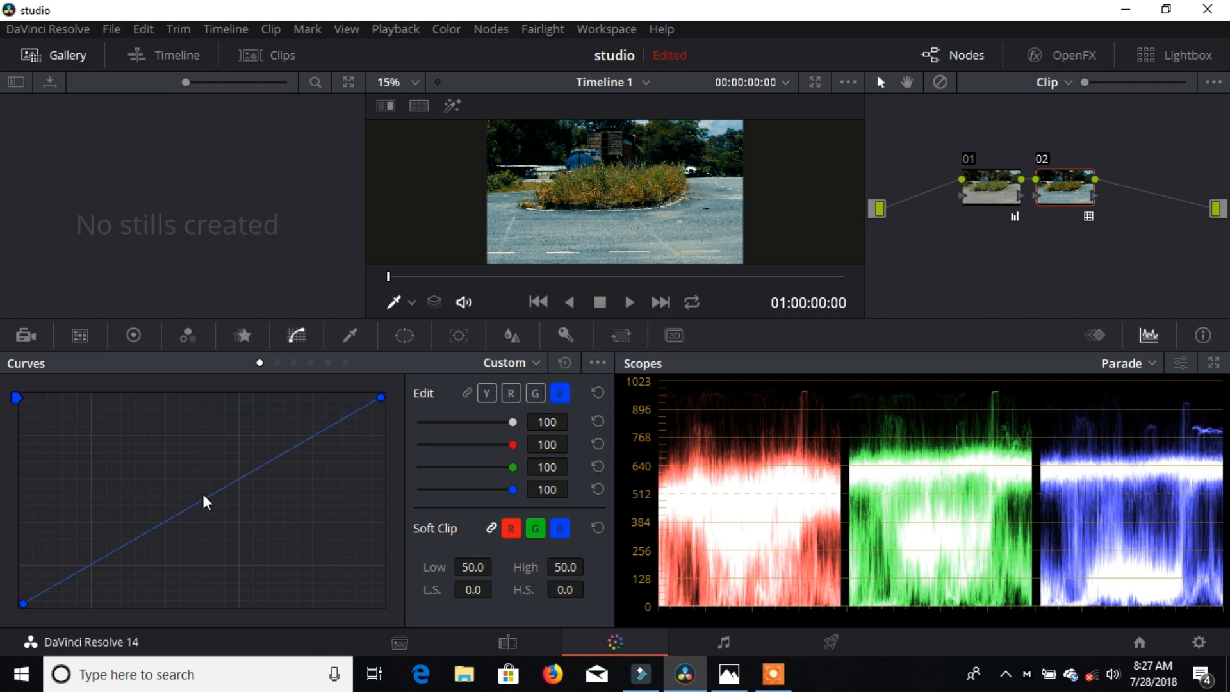
pyautogui.moveTo(211, 505); pyautogui.dragTo(212, 509)
pyautogui.click(486, 393)
pyautogui.moveTo(212, 494); pyautogui.dragTo(212, 497)
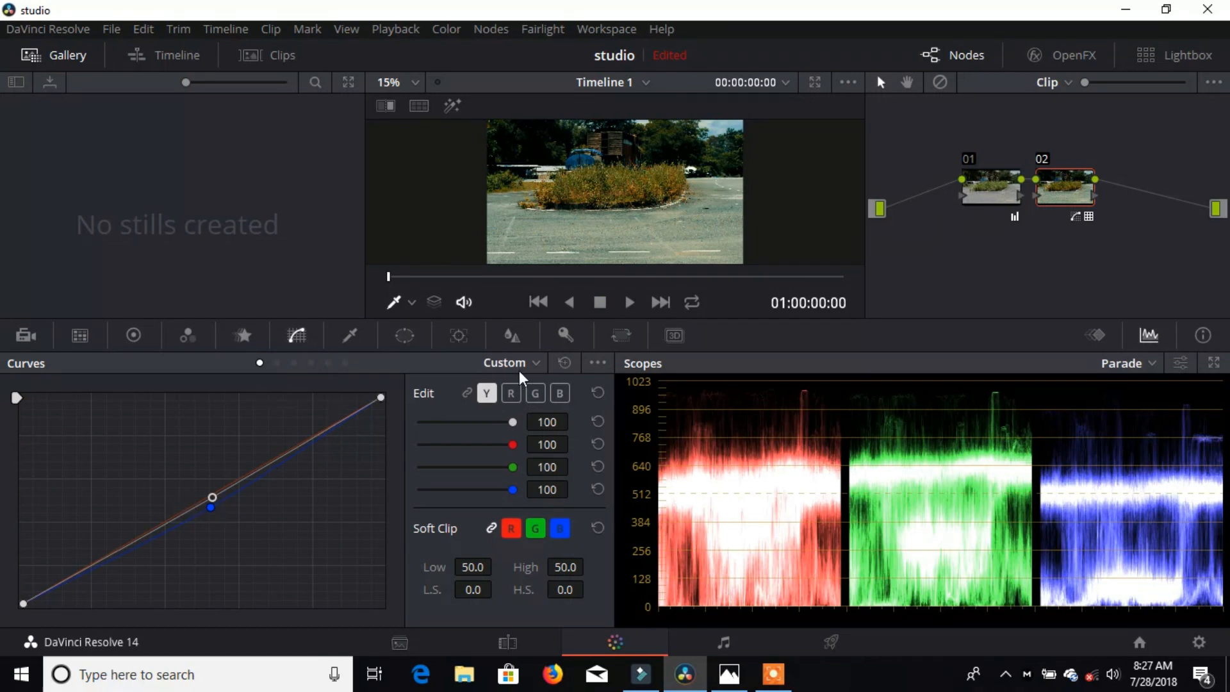
pyautogui.click(536, 392)
pyautogui.click(212, 492)
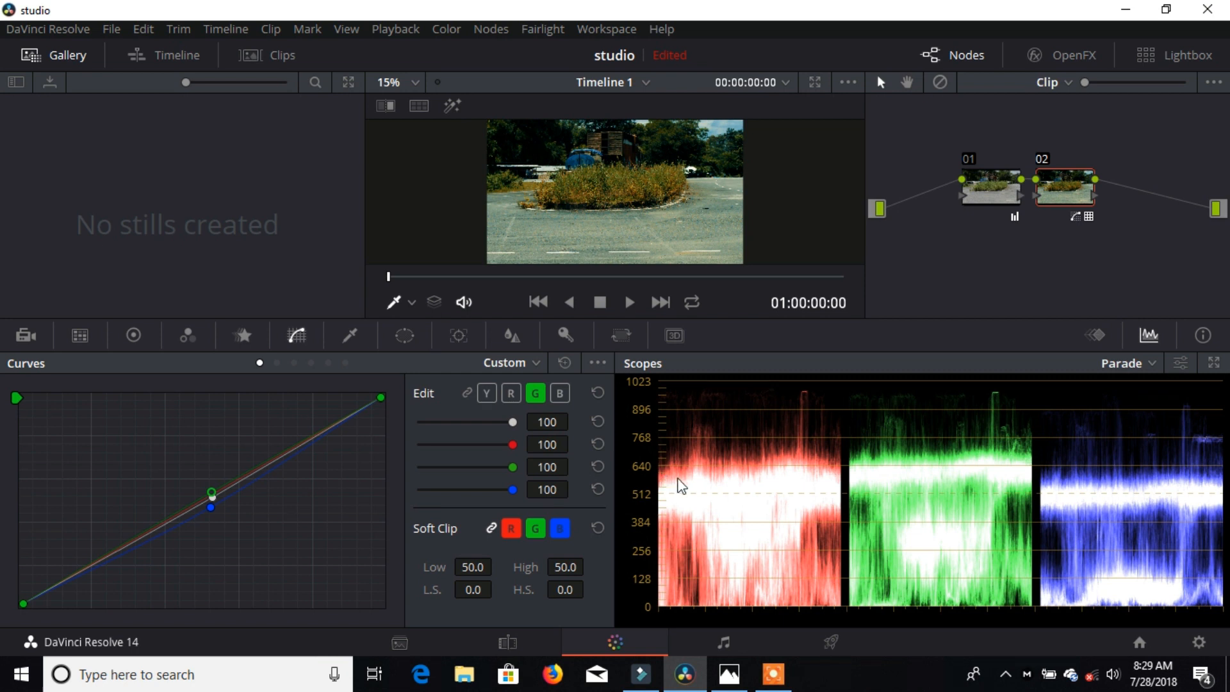
pyautogui.click(831, 639)
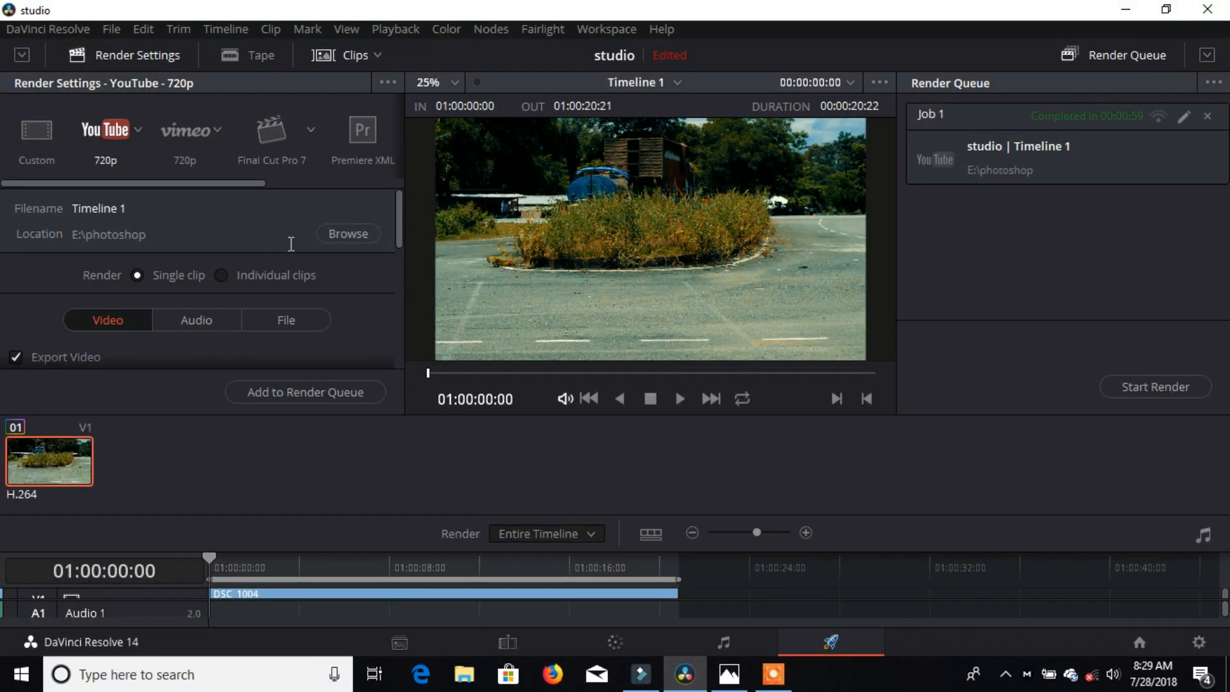
# Step: Set the render destination to E:\resolve, queue Timeline 1 and start rendering
pyautogui.click(354, 234)
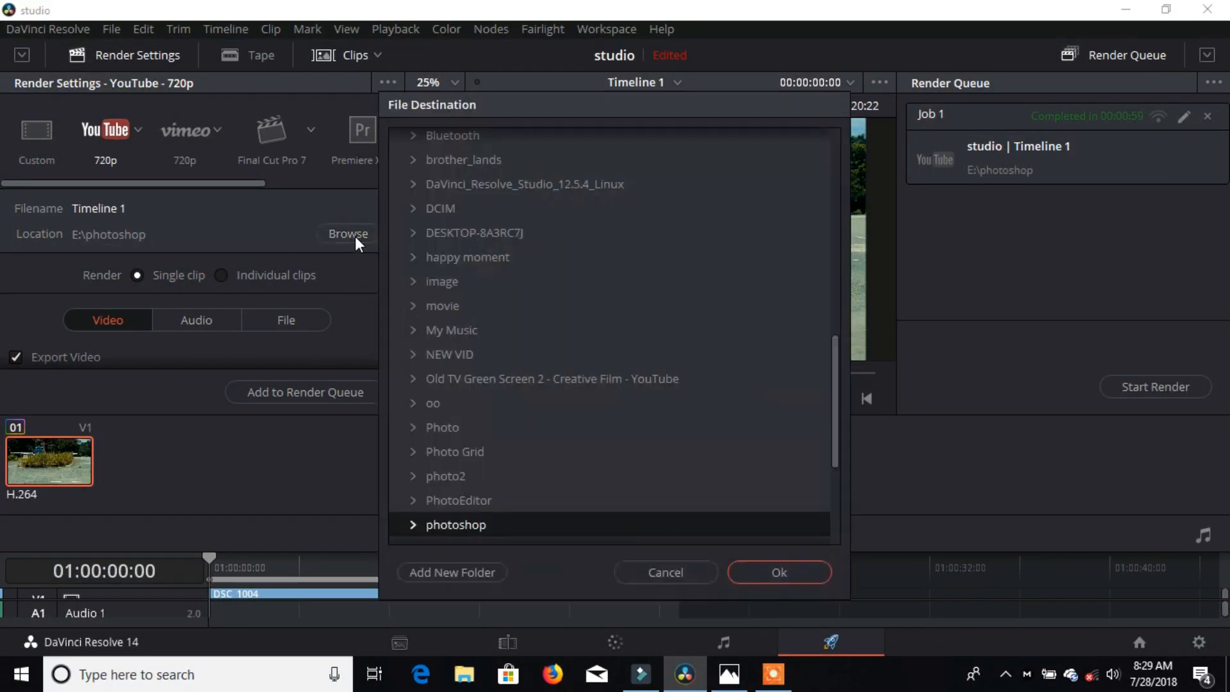
pyautogui.scroll(-1, 559, 494)
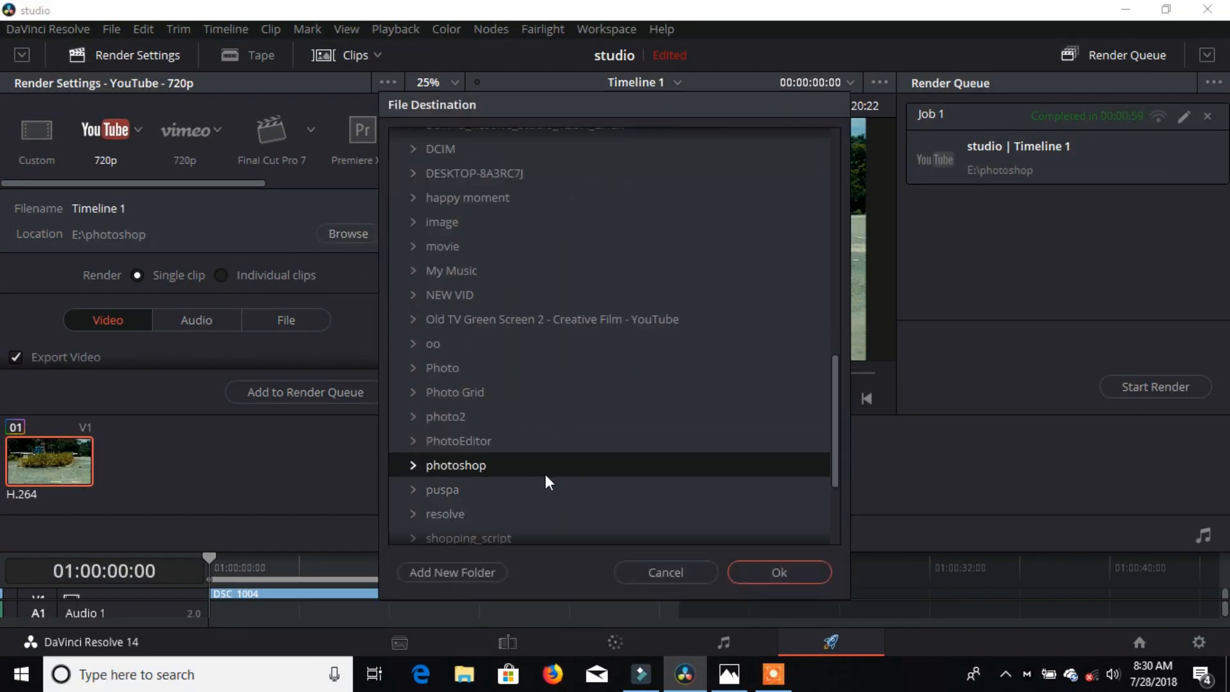
pyautogui.click(457, 514)
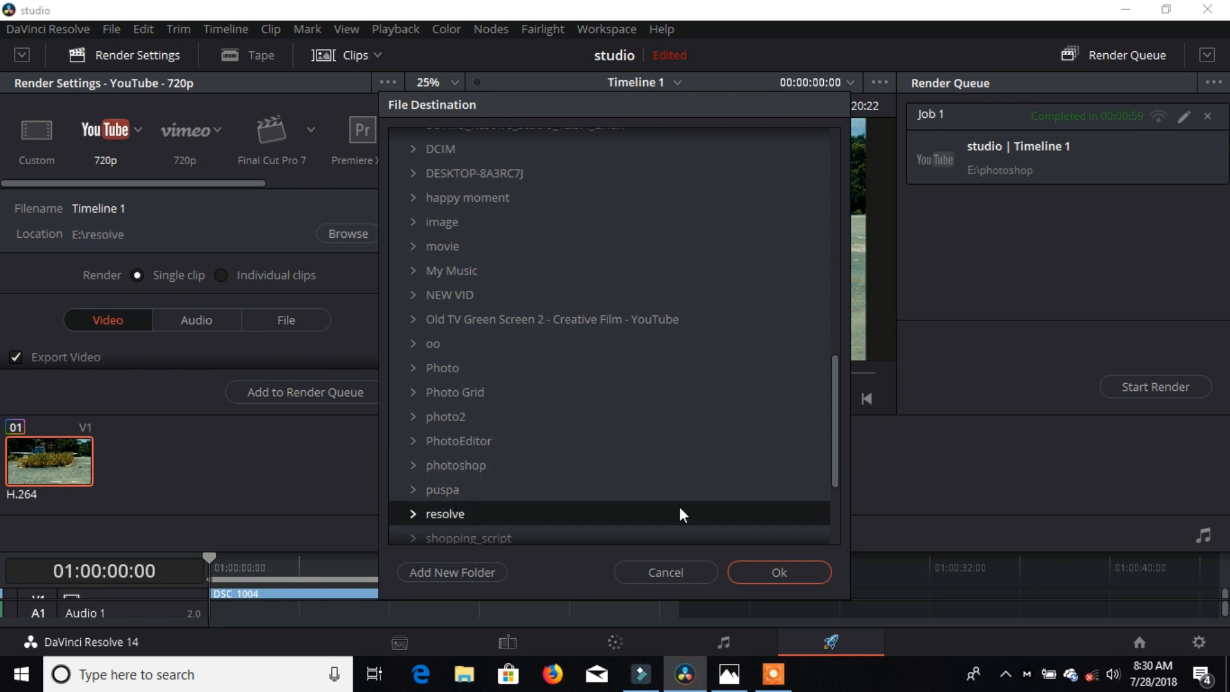
pyautogui.click(779, 572)
pyautogui.click(320, 393)
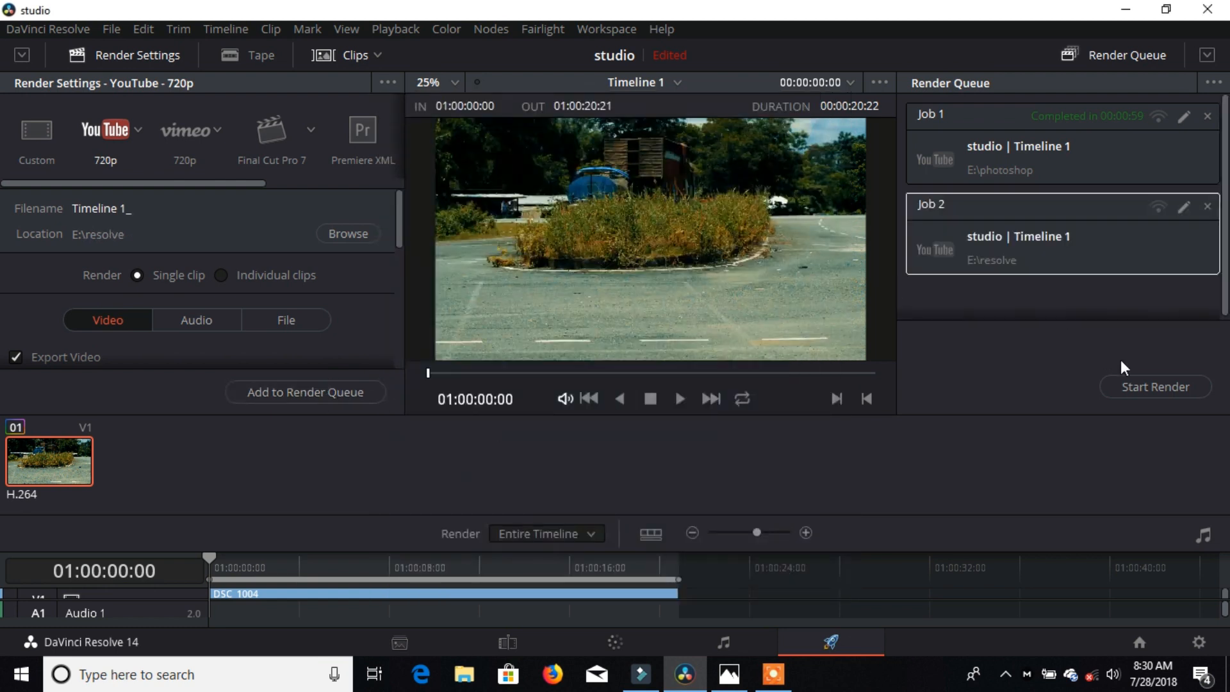
pyautogui.click(1123, 389)
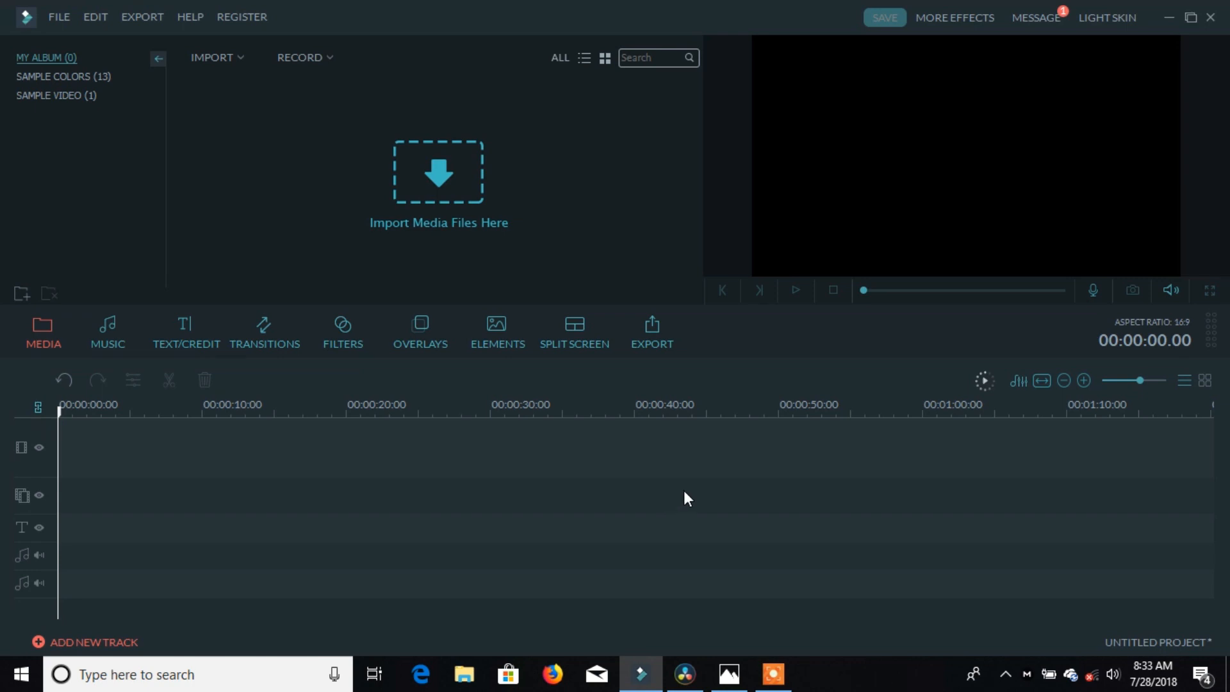
# Step: Open Import Media Files and browse to Local Disk (E:)
pyautogui.click(59, 17)
pyautogui.moveTo(126, 176)
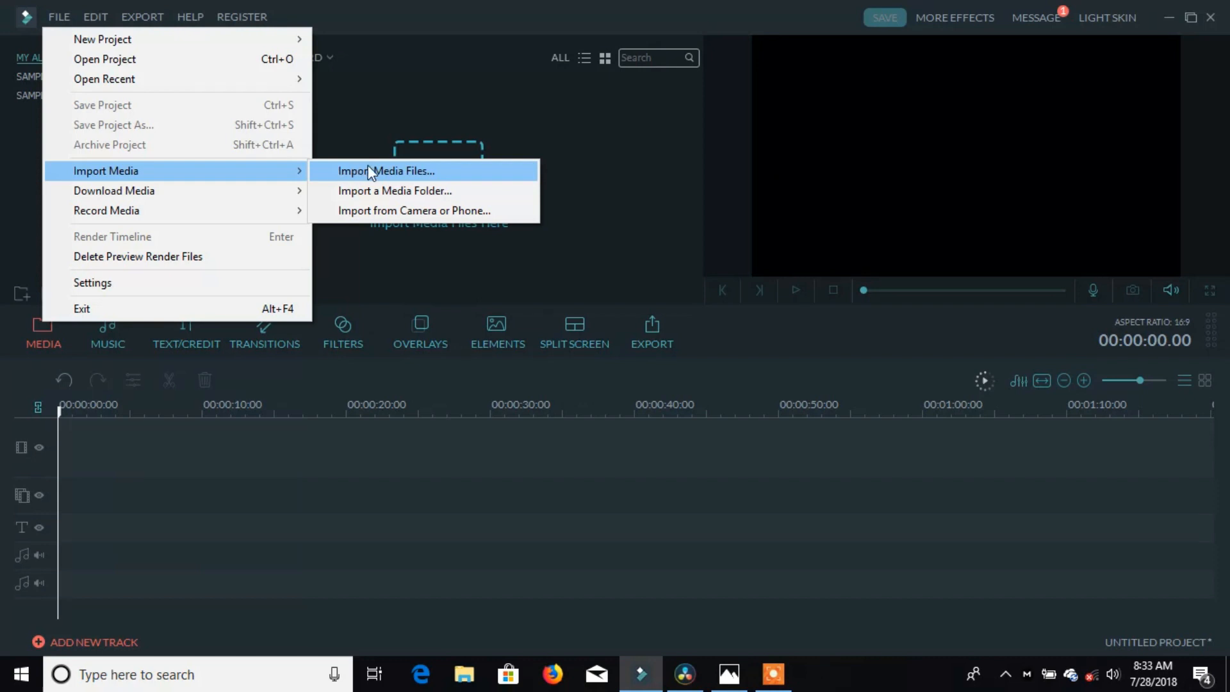
pyautogui.click(337, 170)
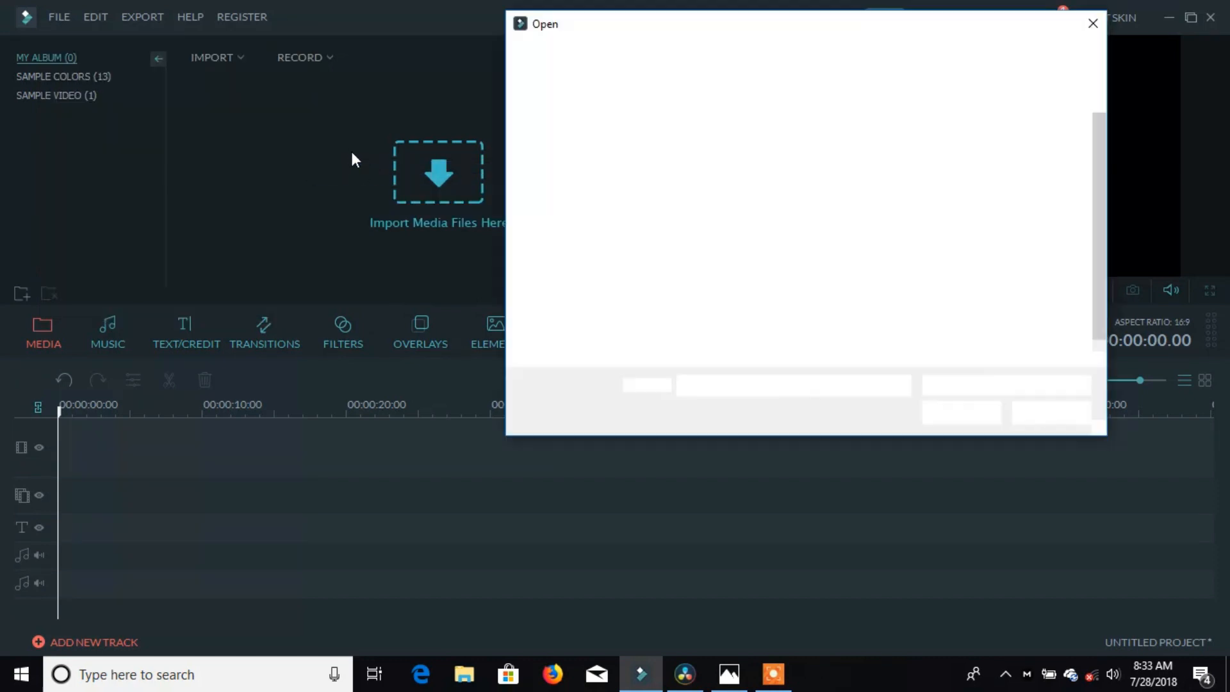
pyautogui.scroll(-1, 888, 270)
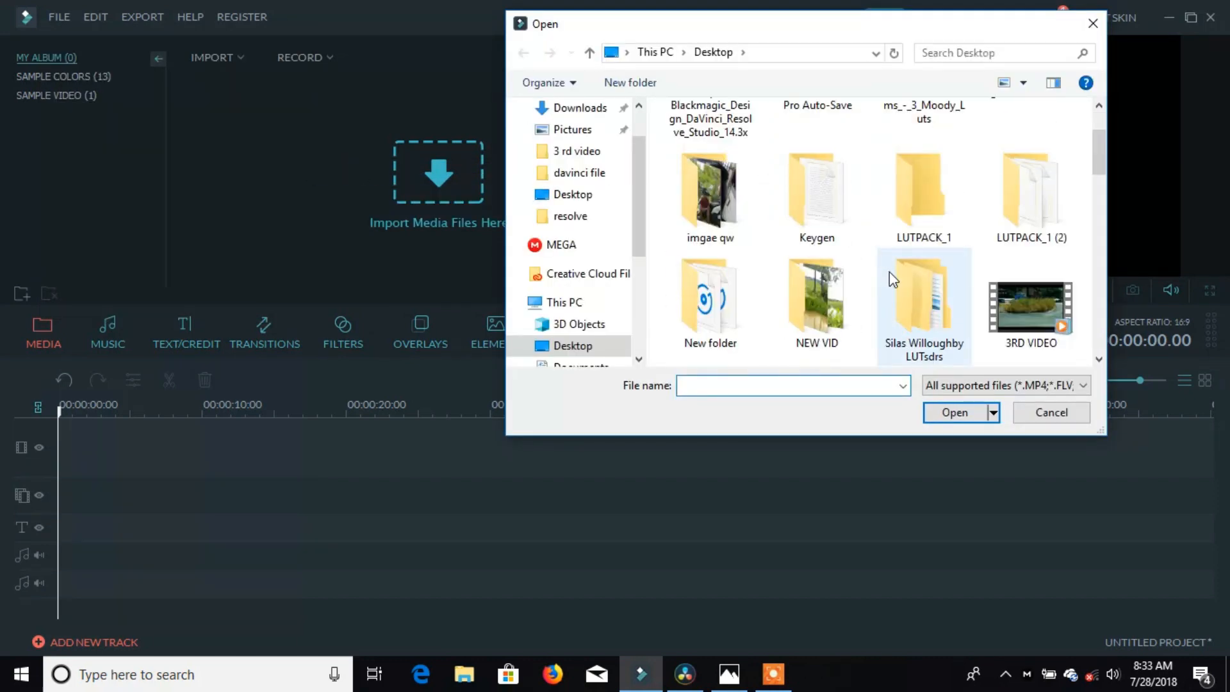
pyautogui.scroll(-1, 889, 272)
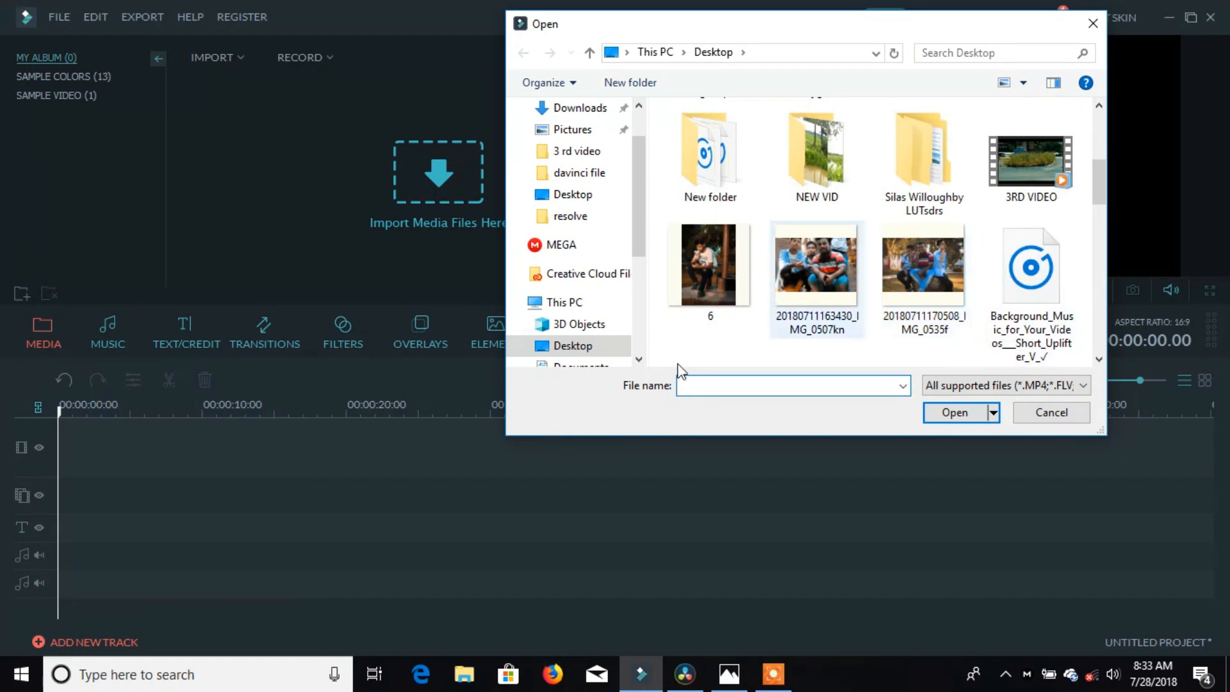
pyautogui.scroll(-1, 625, 281)
pyautogui.scroll(-2, 620, 308)
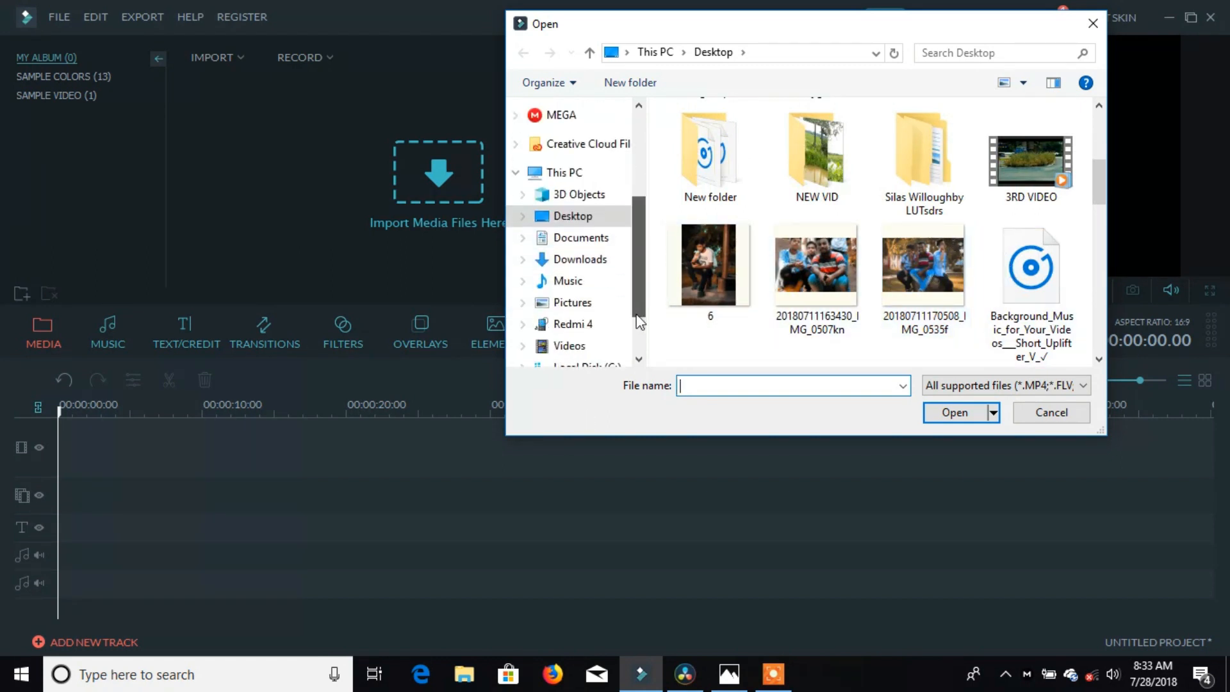
pyautogui.click(607, 304)
# Step: Open the resolve folder and import the Timeline 1 and Y videos
pyautogui.scroll(-5, 941, 277)
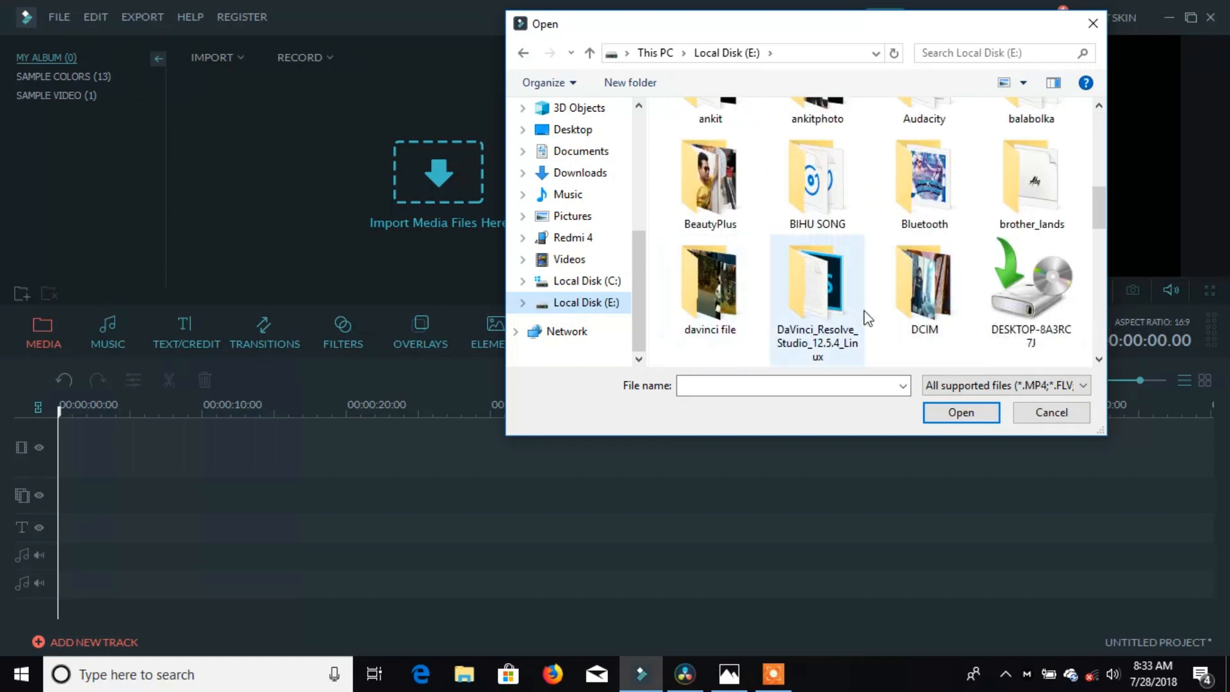
pyautogui.scroll(-1, 1011, 285)
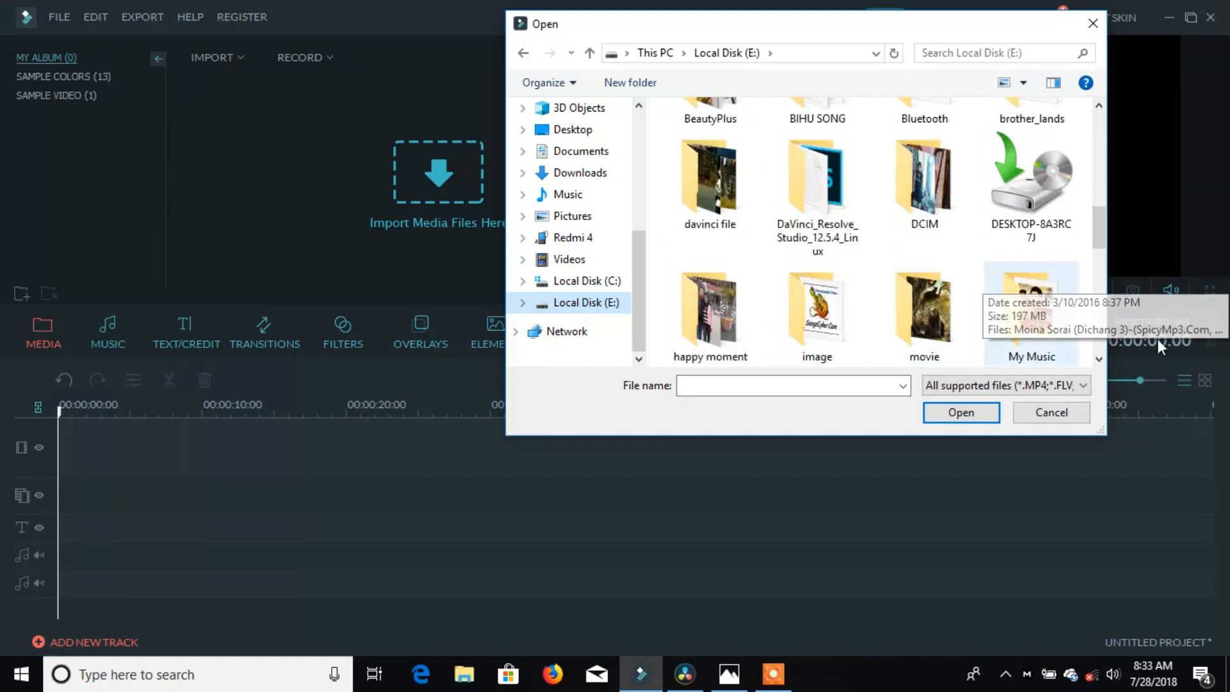
pyautogui.scroll(-3, 1028, 294)
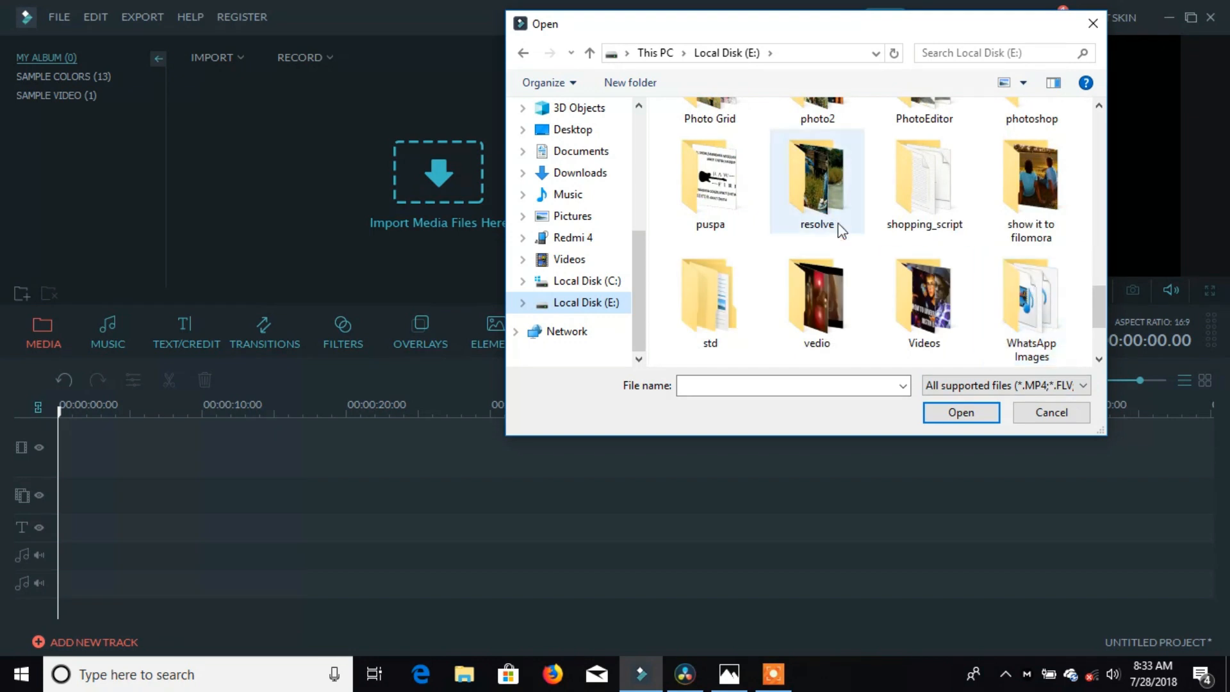
pyautogui.scroll(-1, 895, 320)
pyautogui.scroll(1, 890, 298)
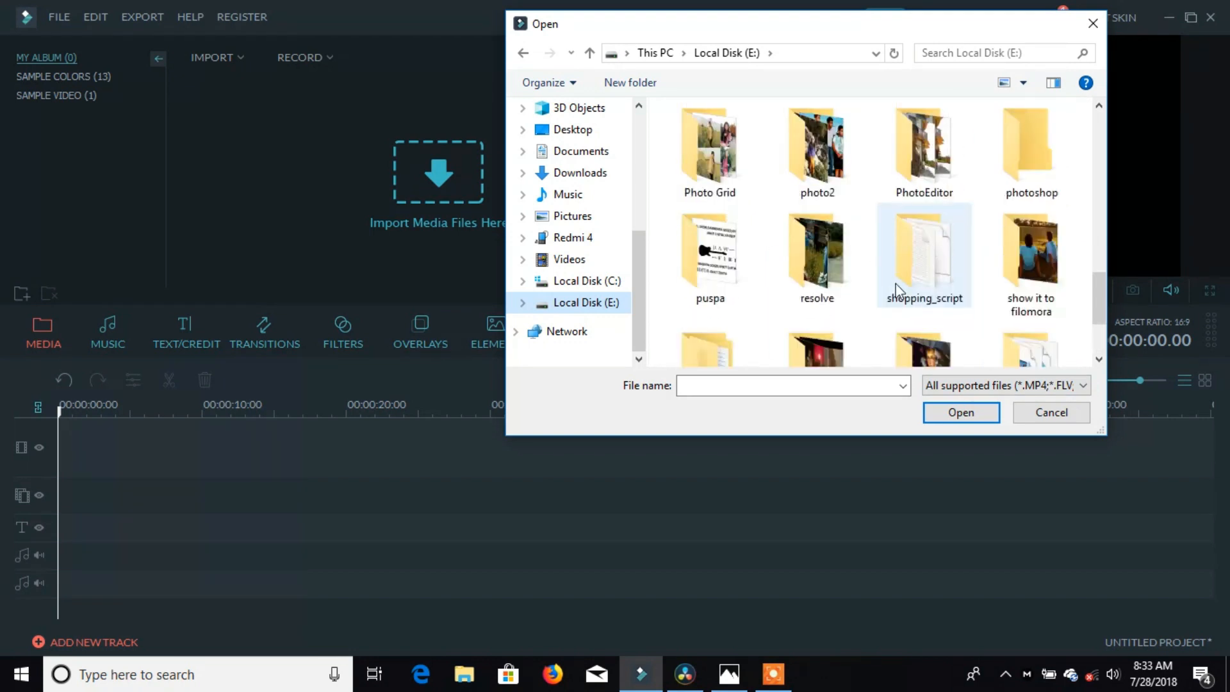
pyautogui.scroll(1, 890, 203)
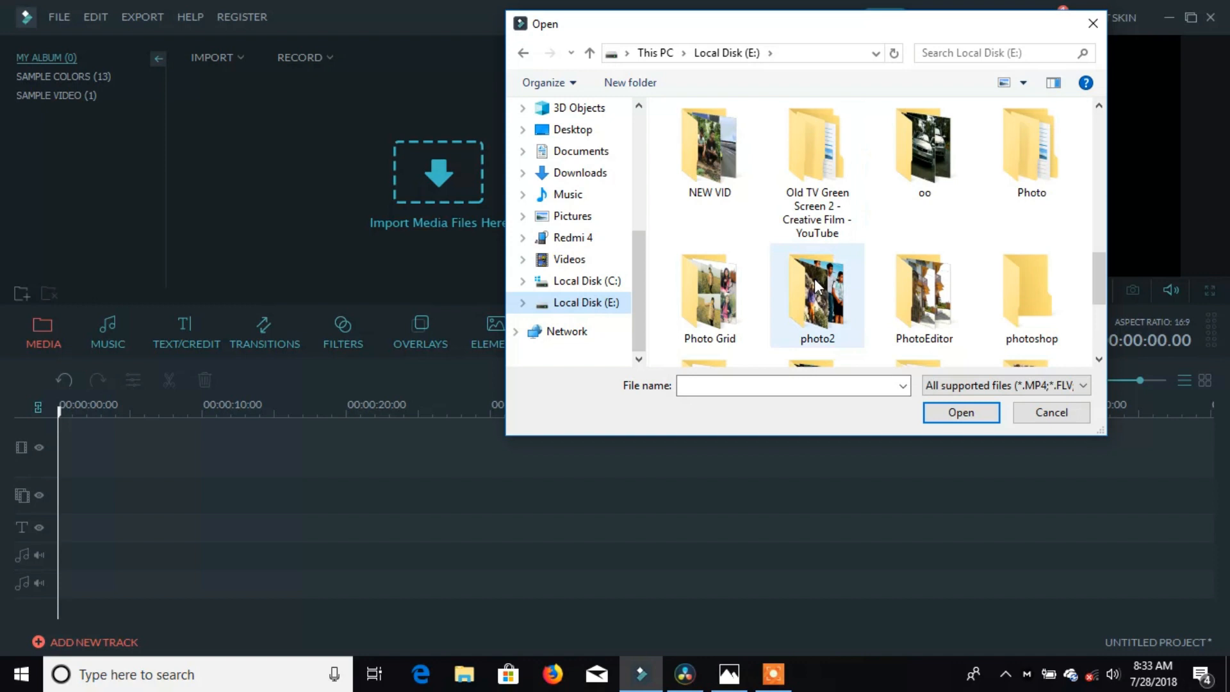
pyautogui.scroll(-1, 894, 247)
pyautogui.click(807, 333)
pyautogui.doubleClick(807, 333)
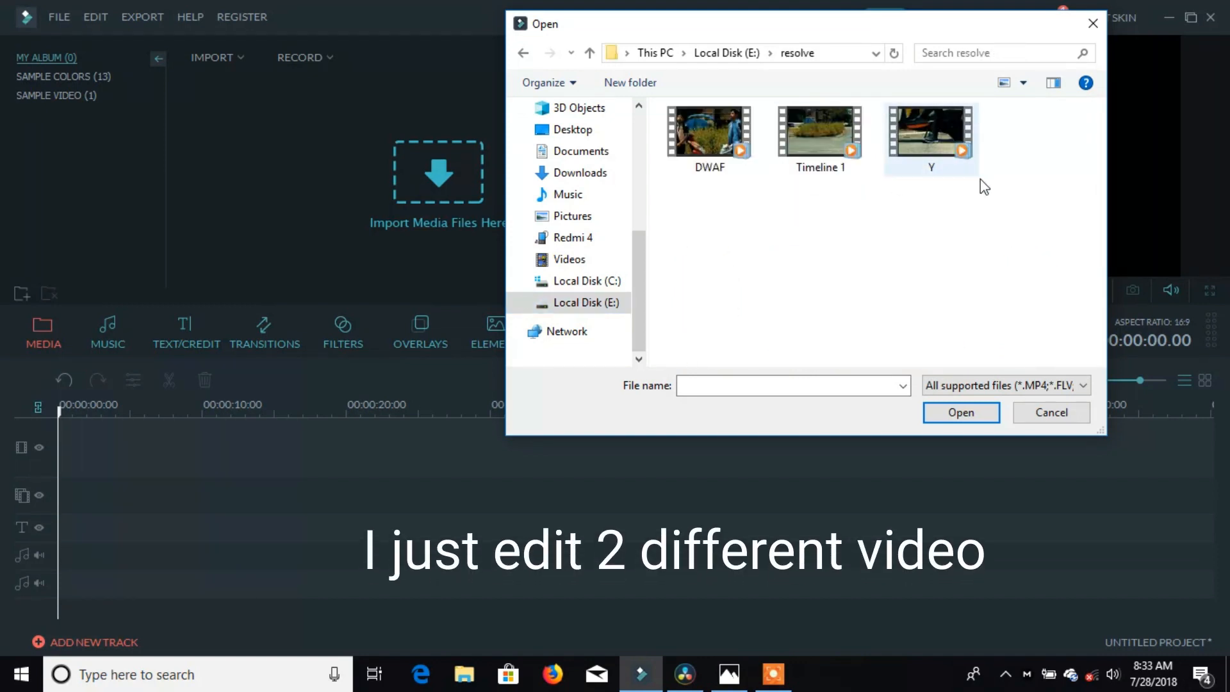
pyautogui.moveTo(980, 179); pyautogui.dragTo(824, 151)
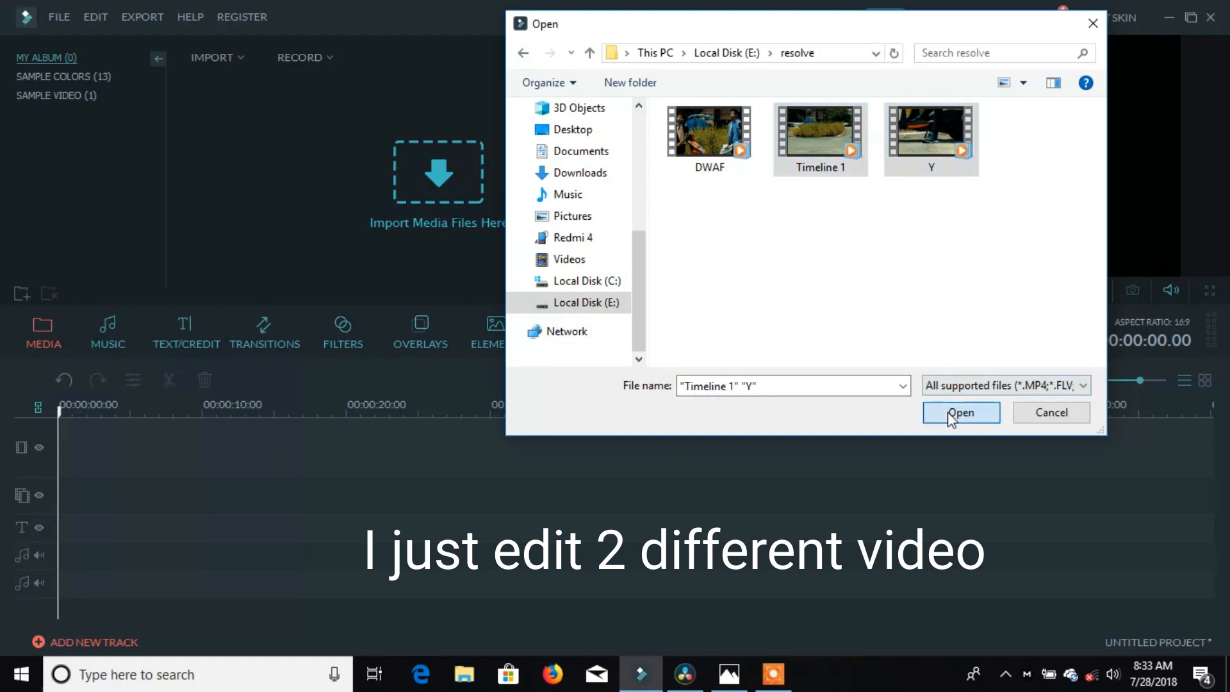
pyautogui.click(947, 413)
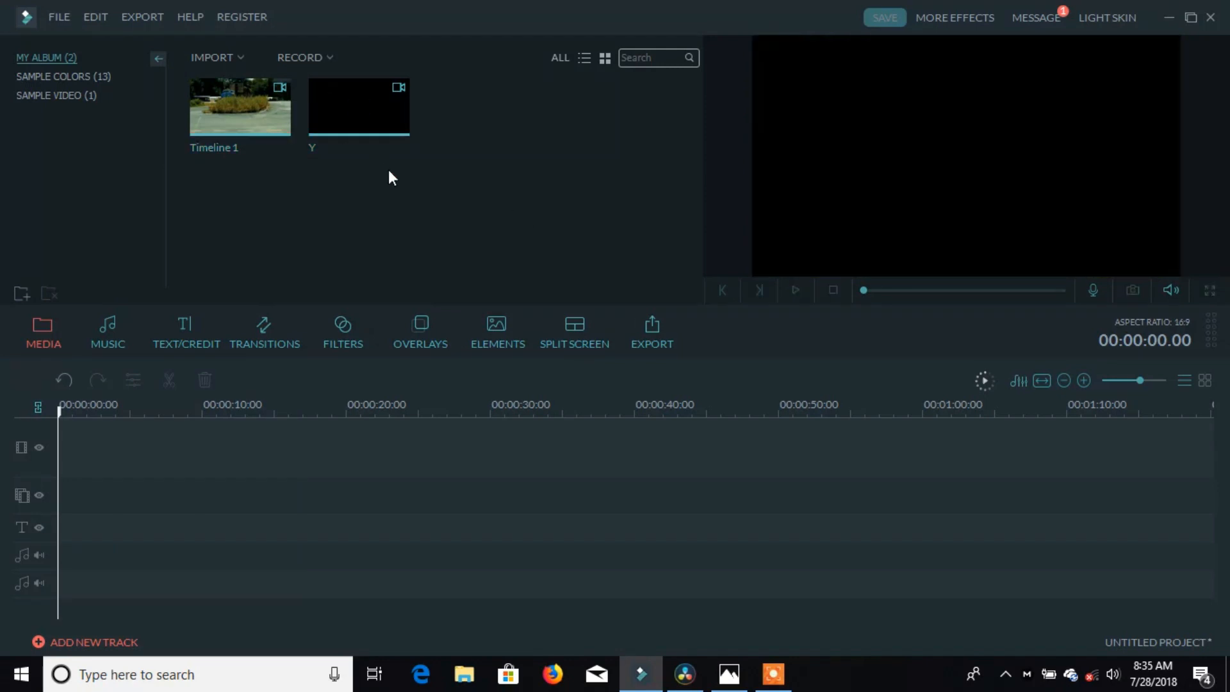
# Step: Place Timeline 1 on the video track and play it to about 12 seconds
pyautogui.moveTo(267, 125); pyautogui.dragTo(189, 445)
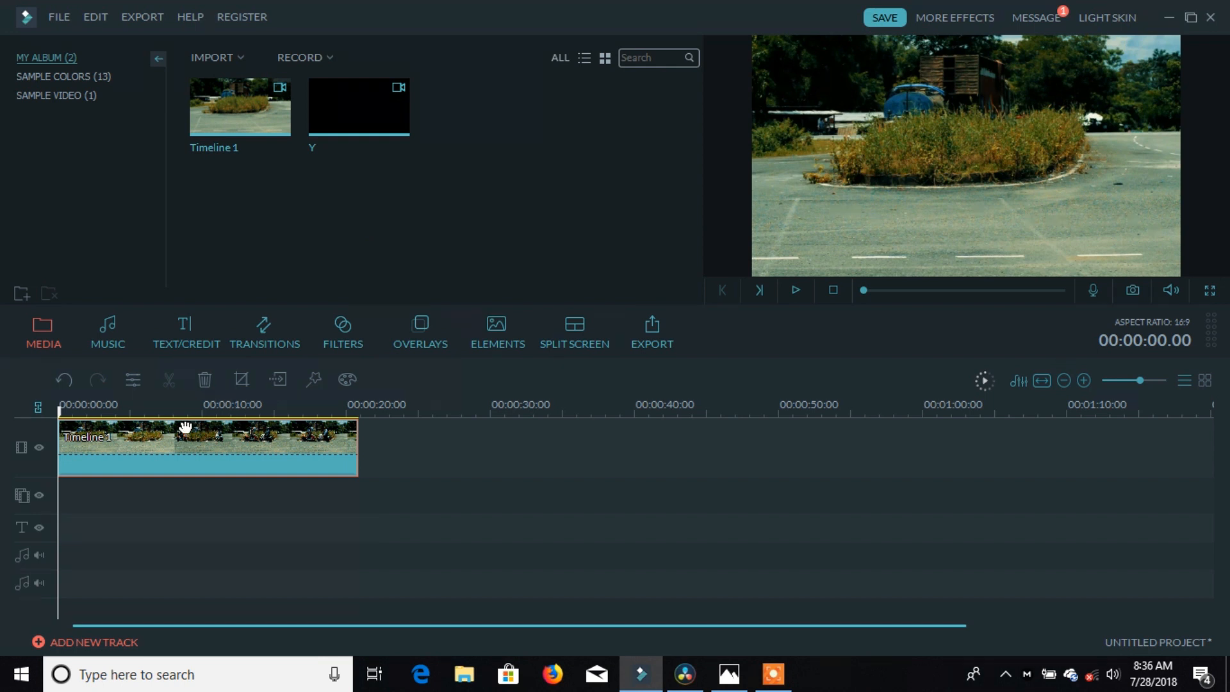
pyautogui.press('space')
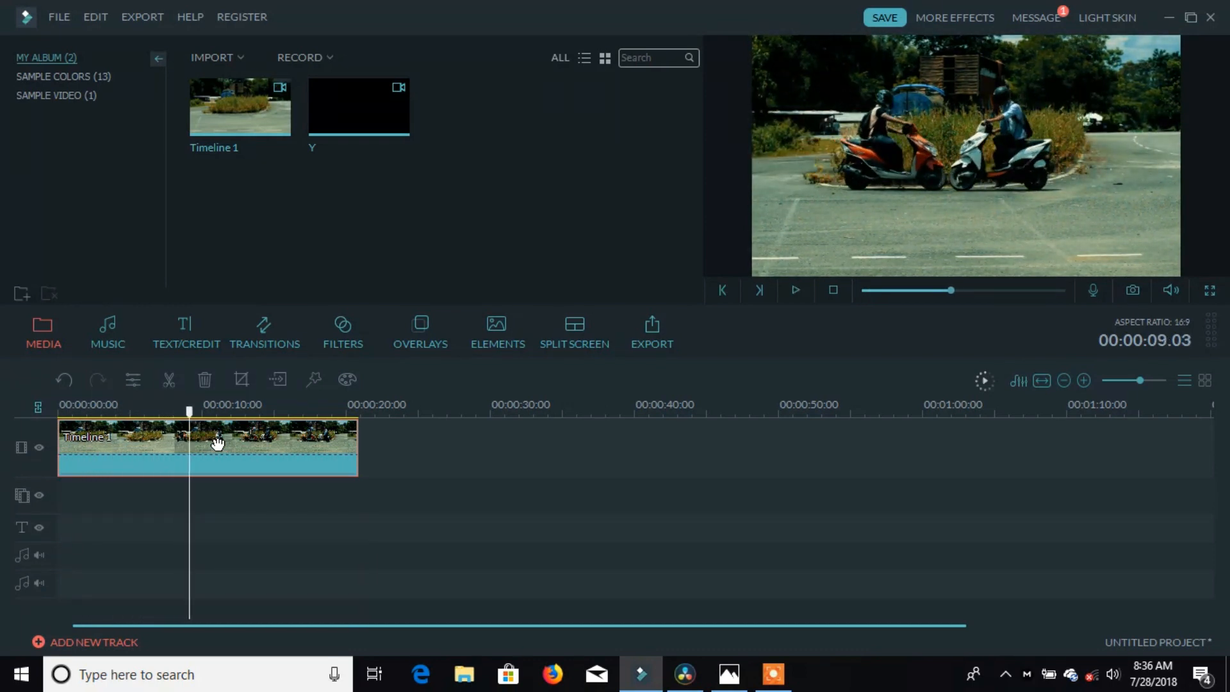
pyautogui.click(235, 411)
# Step: Split Timeline 1 at 00:00:12.01 and cut away the second part
pyautogui.moveTo(234, 411)
pyautogui.mouseDown()
pyautogui.moveTo(220, 411)
pyautogui.moveTo(231, 412)
pyautogui.mouseUp()
pyautogui.click(169, 380)
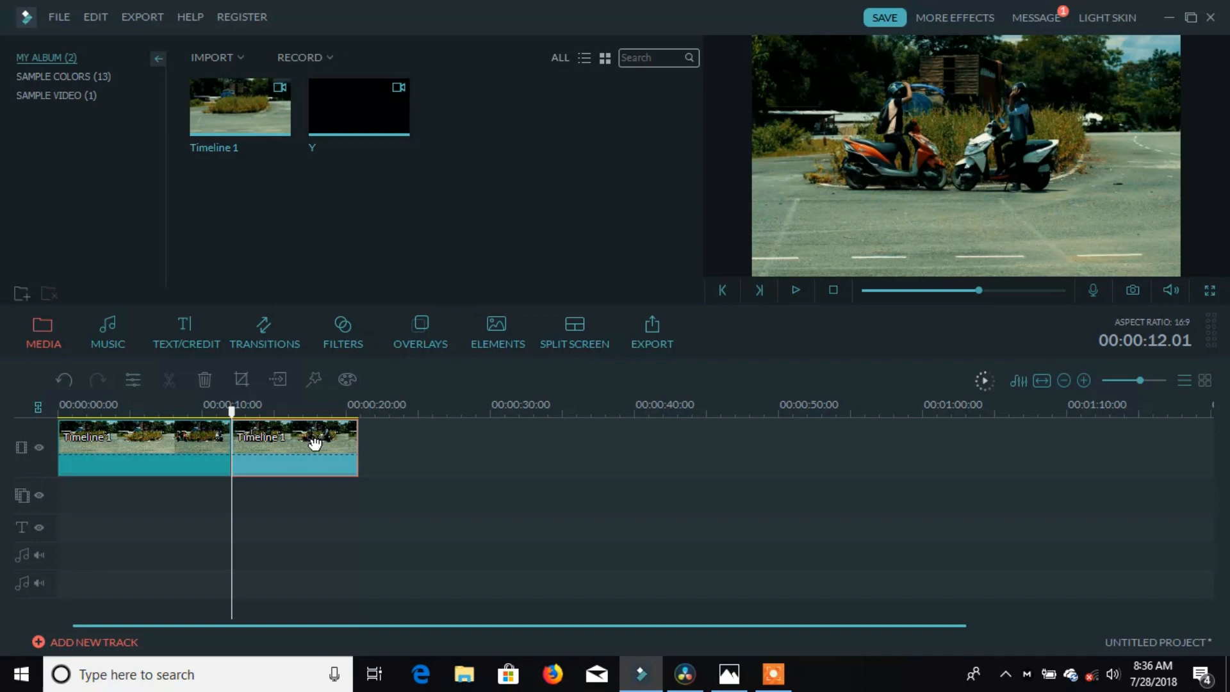
pyautogui.rightClick(302, 442)
pyautogui.click(284, 444)
pyautogui.rightClick(283, 442)
pyautogui.click(328, 200)
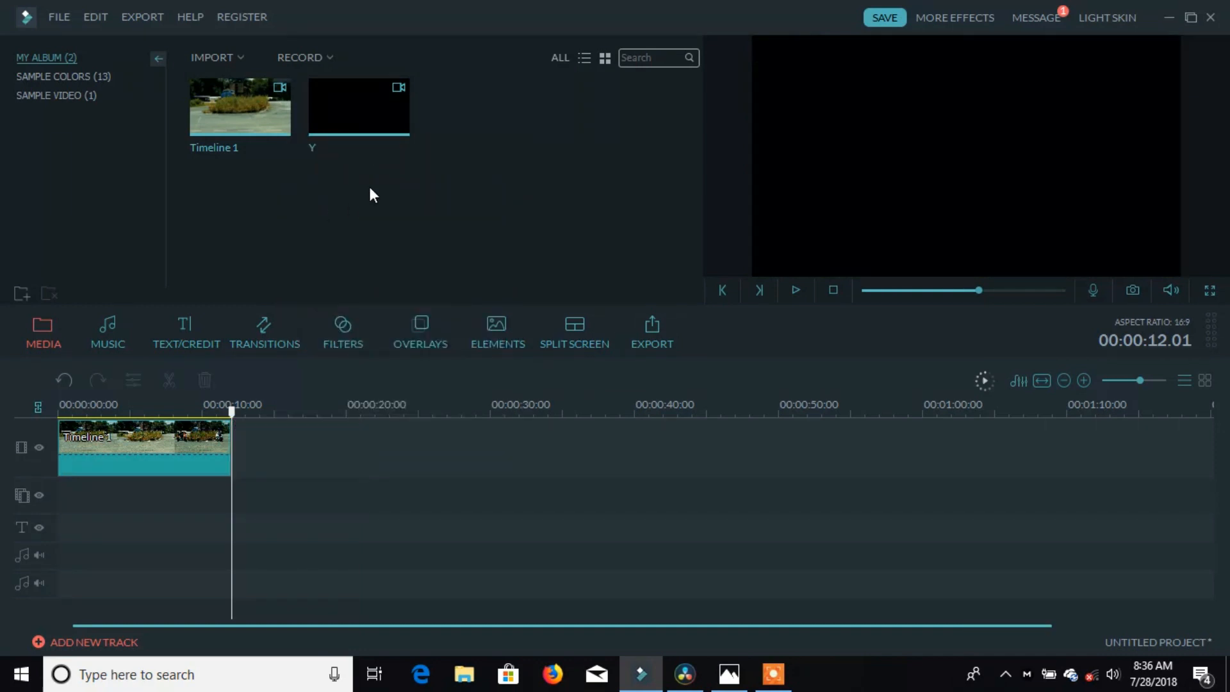
# Step: Place clip Y after Timeline 1, then split it and delete its middle portion
pyautogui.moveTo(331, 328); pyautogui.dragTo(294, 447)
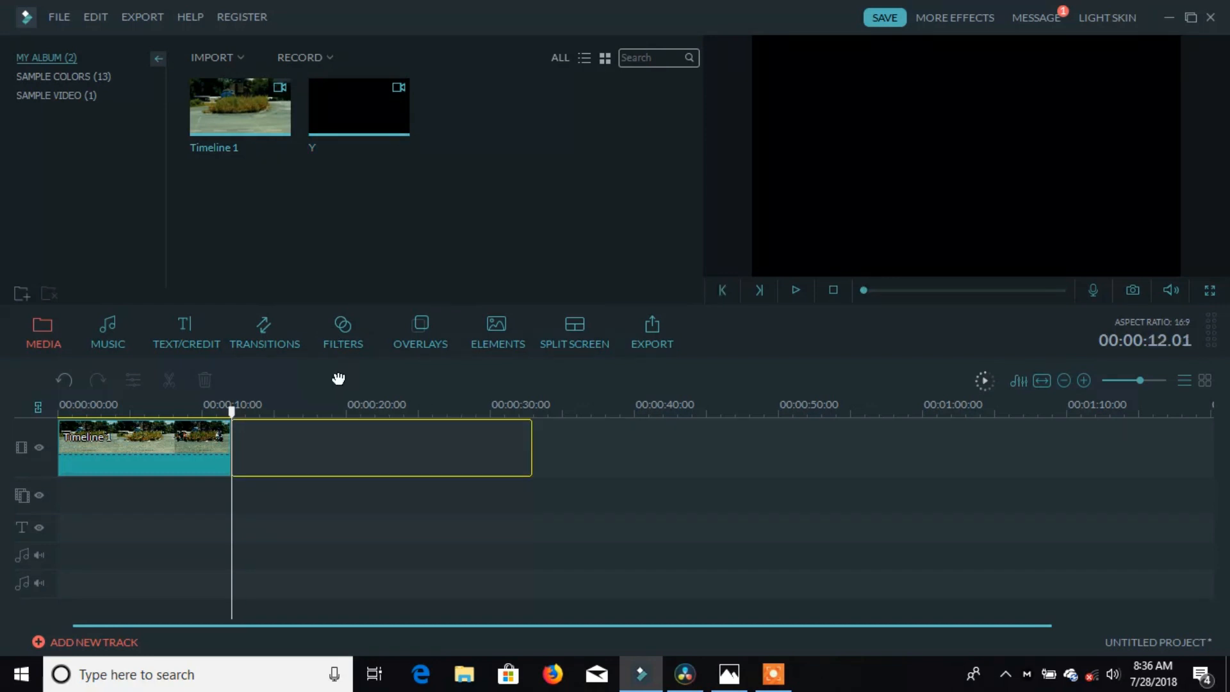
pyautogui.moveTo(232, 409); pyautogui.dragTo(393, 406)
pyautogui.press('space')
pyautogui.press('space')
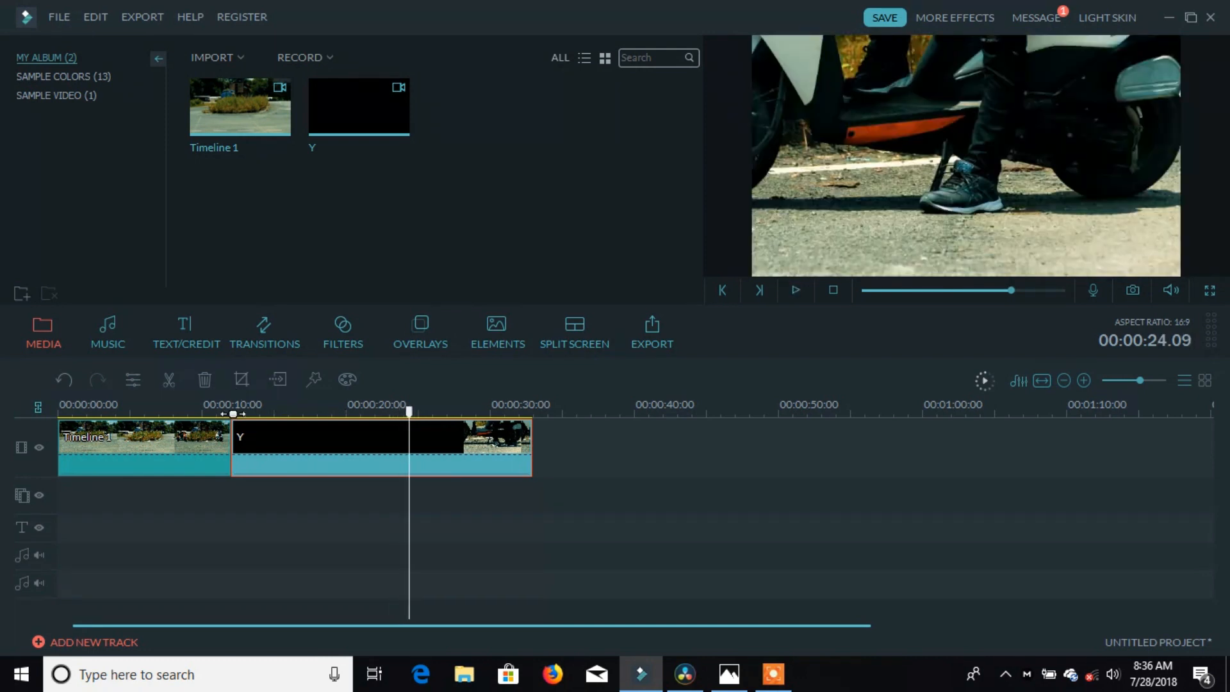
pyautogui.click(169, 379)
pyautogui.rightClick(305, 441)
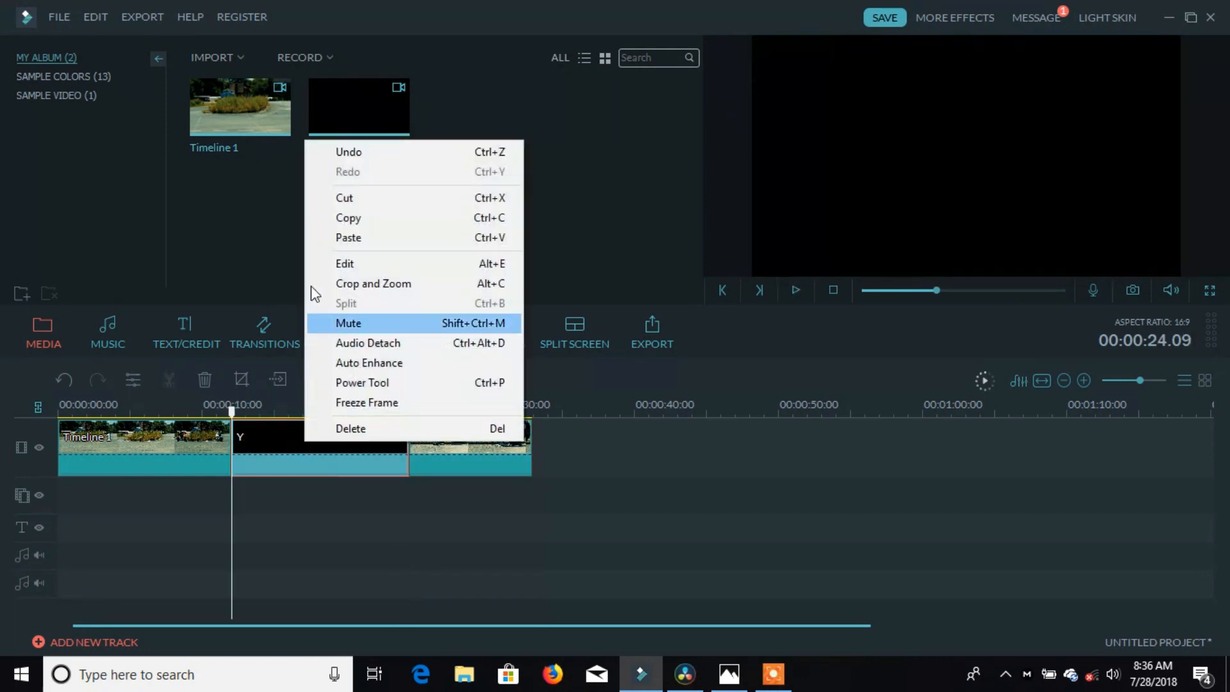
pyautogui.click(335, 204)
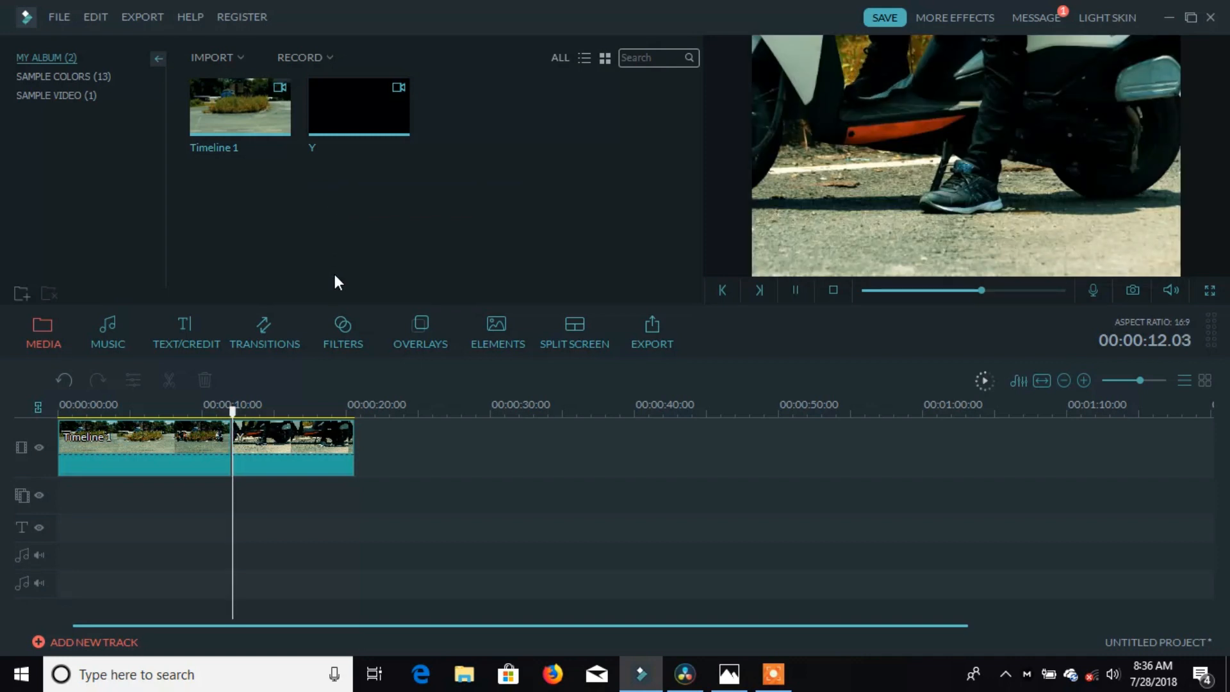
# Step: Split clip Y at 00:00:14.05 and delete the short trailing piece
pyautogui.press('space')
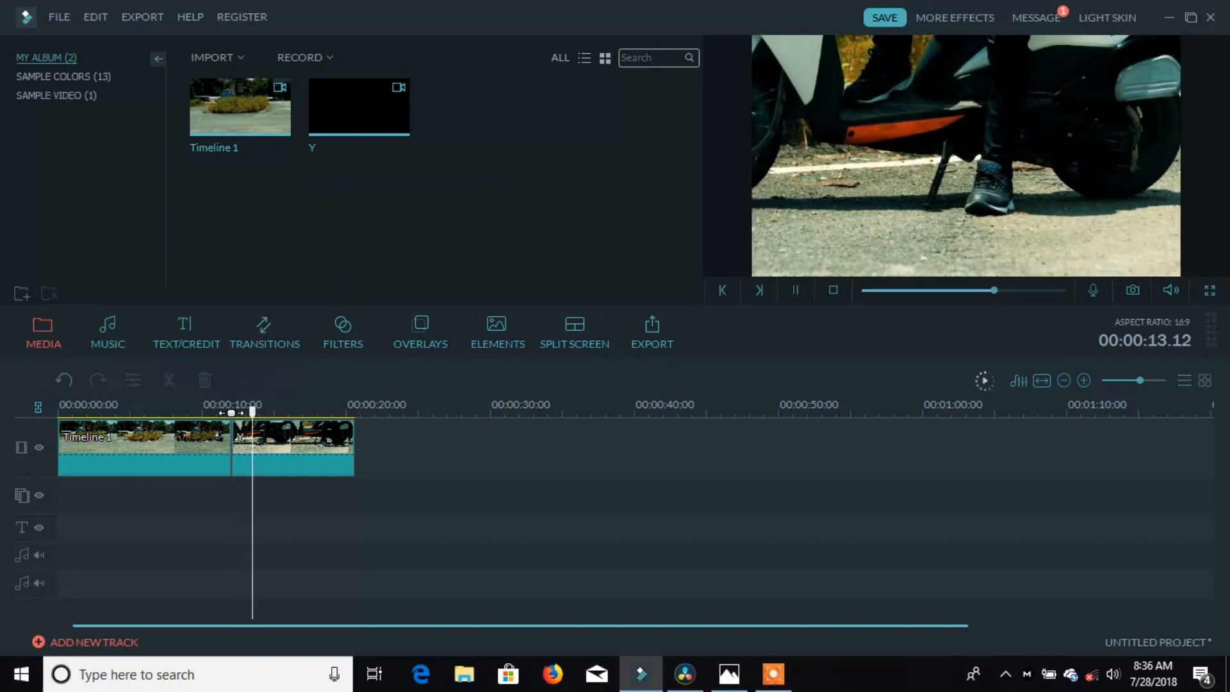
pyautogui.press('space')
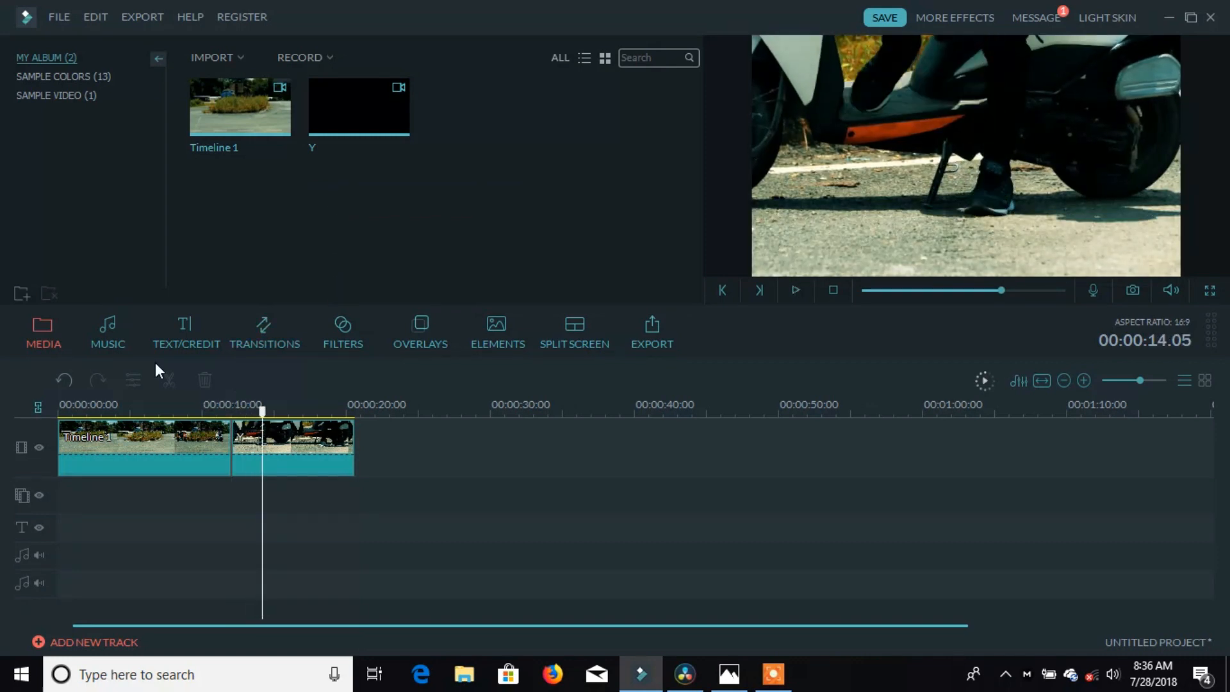
pyautogui.click(239, 433)
pyautogui.click(168, 379)
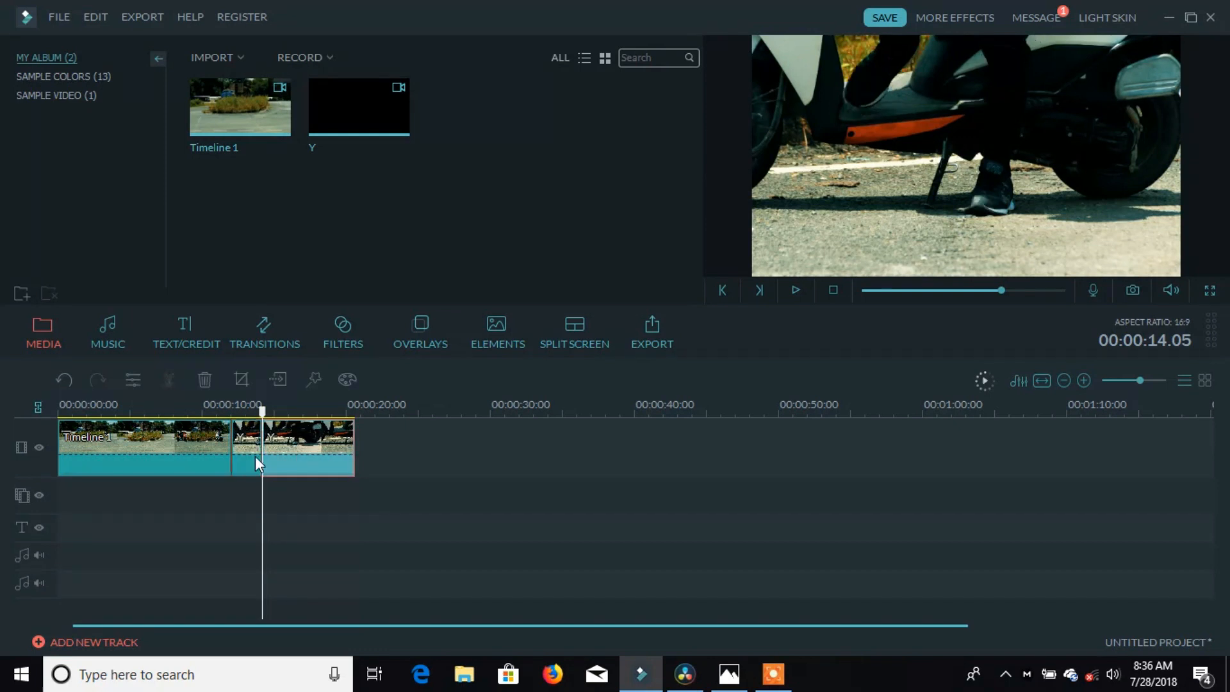
pyautogui.rightClick(246, 446)
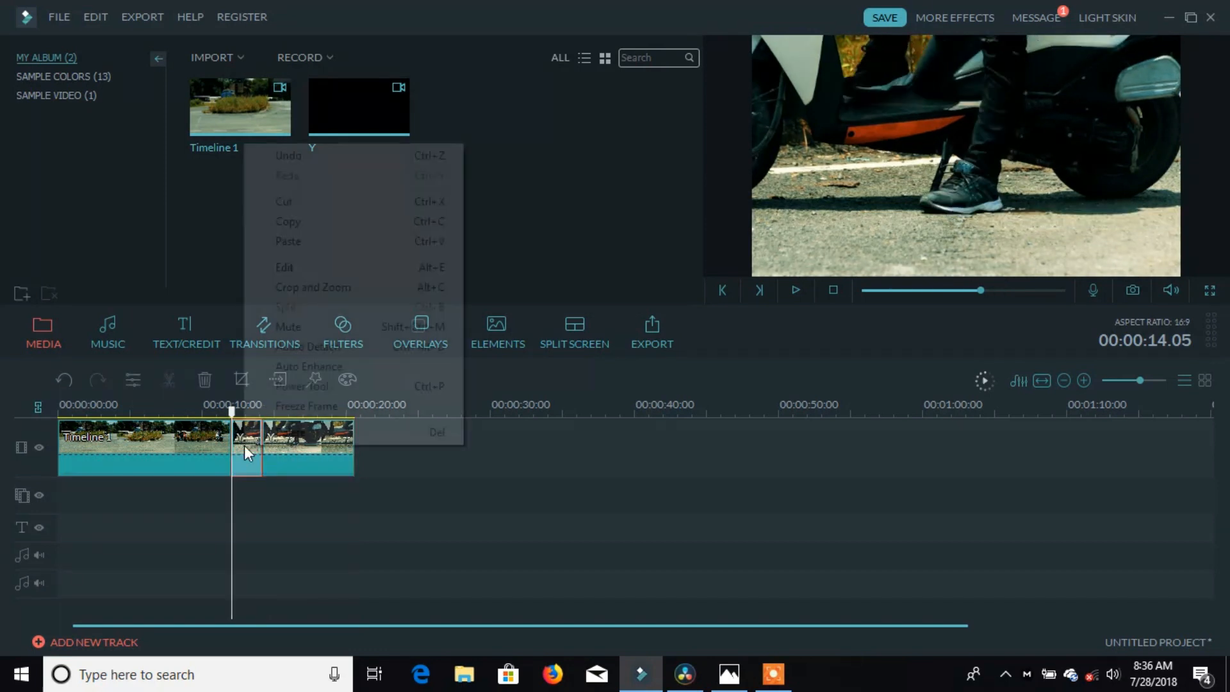
pyautogui.click(294, 205)
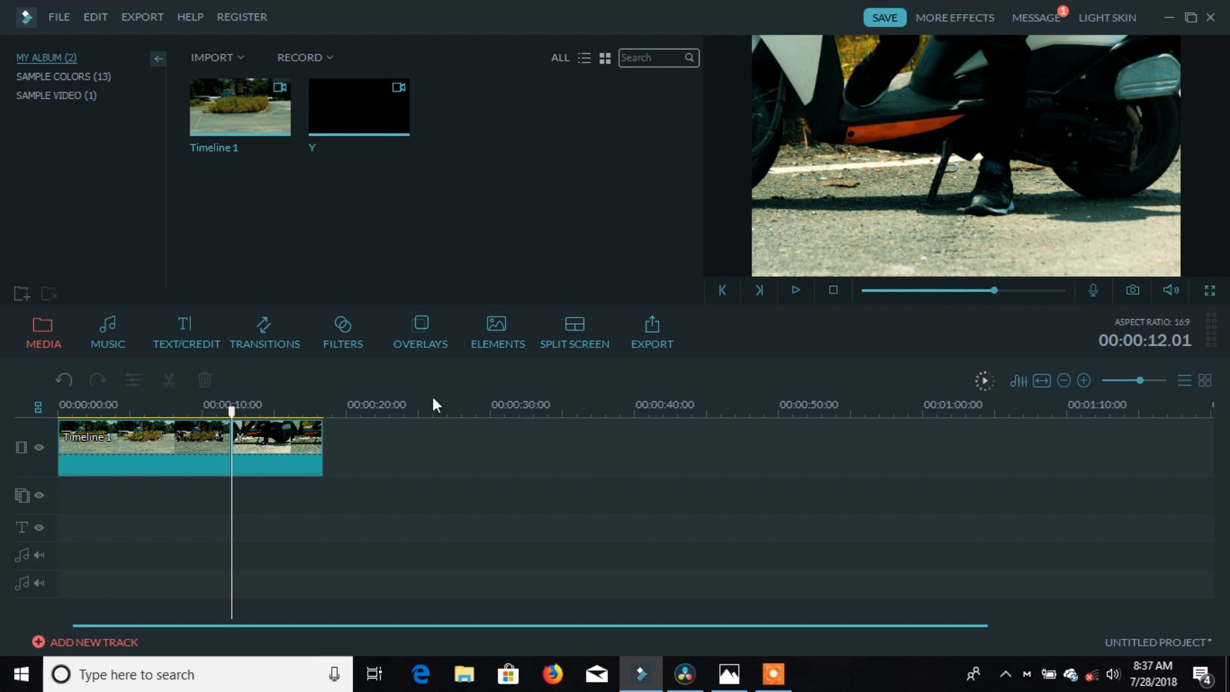
# Step: Drag the Opener 1 title template to the timeline start and preview it
pyautogui.click(198, 337)
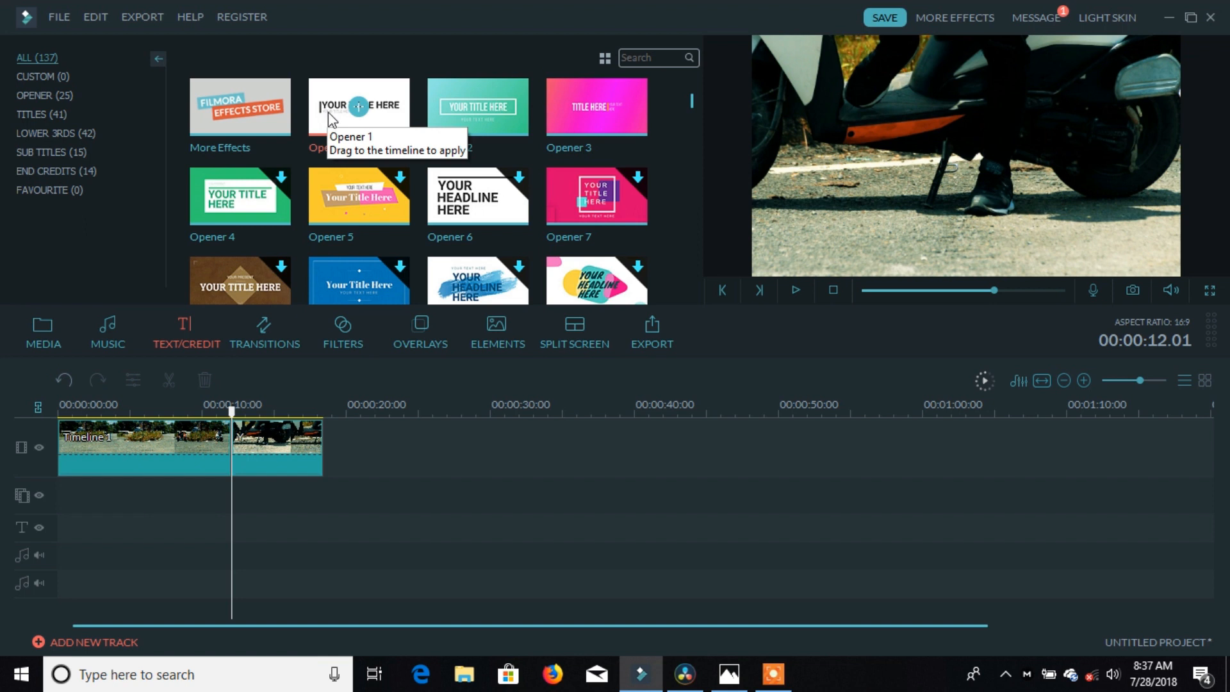
pyautogui.moveTo(134, 469); pyautogui.dragTo(63, 490)
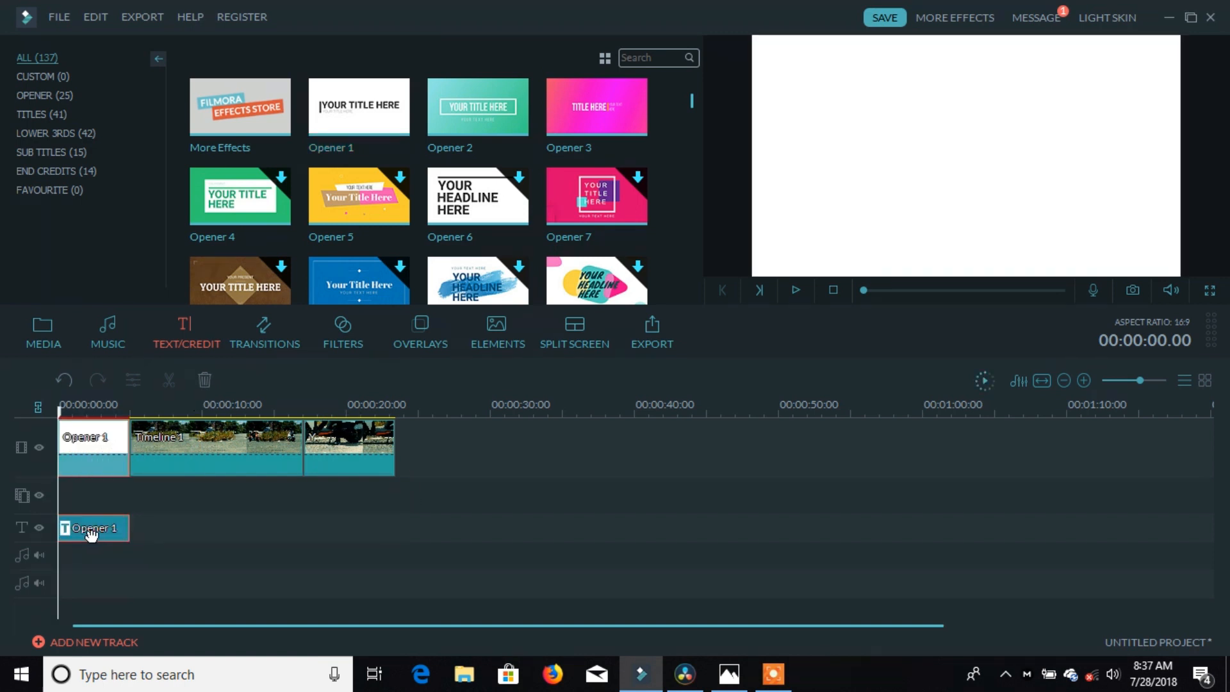
pyautogui.press('space')
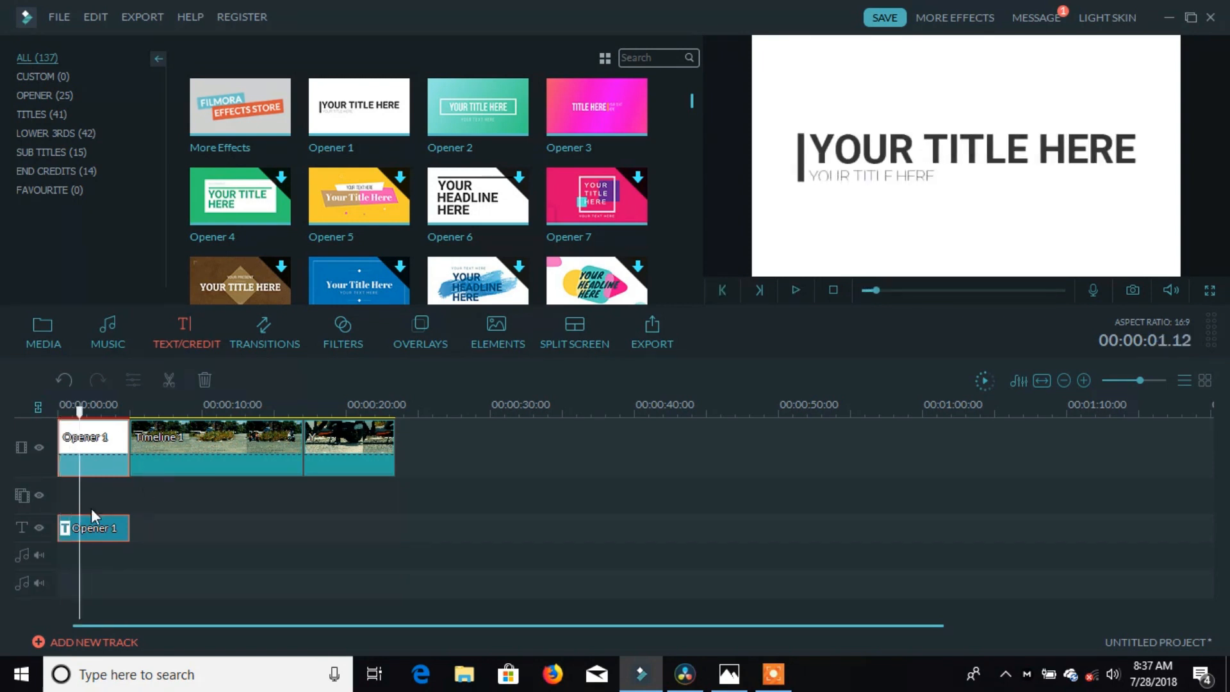
# Step: Open the Opener 1 text clip in the title editor
pyautogui.rightClick(95, 528)
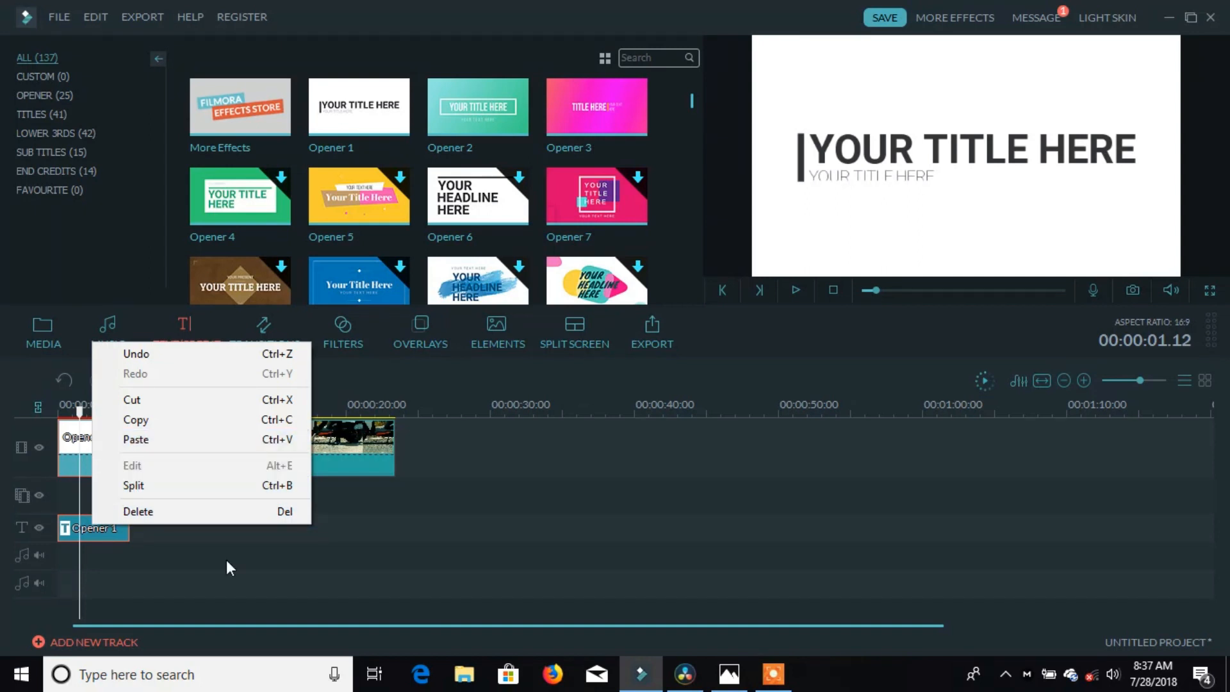
pyautogui.click(244, 565)
pyautogui.click(59, 408)
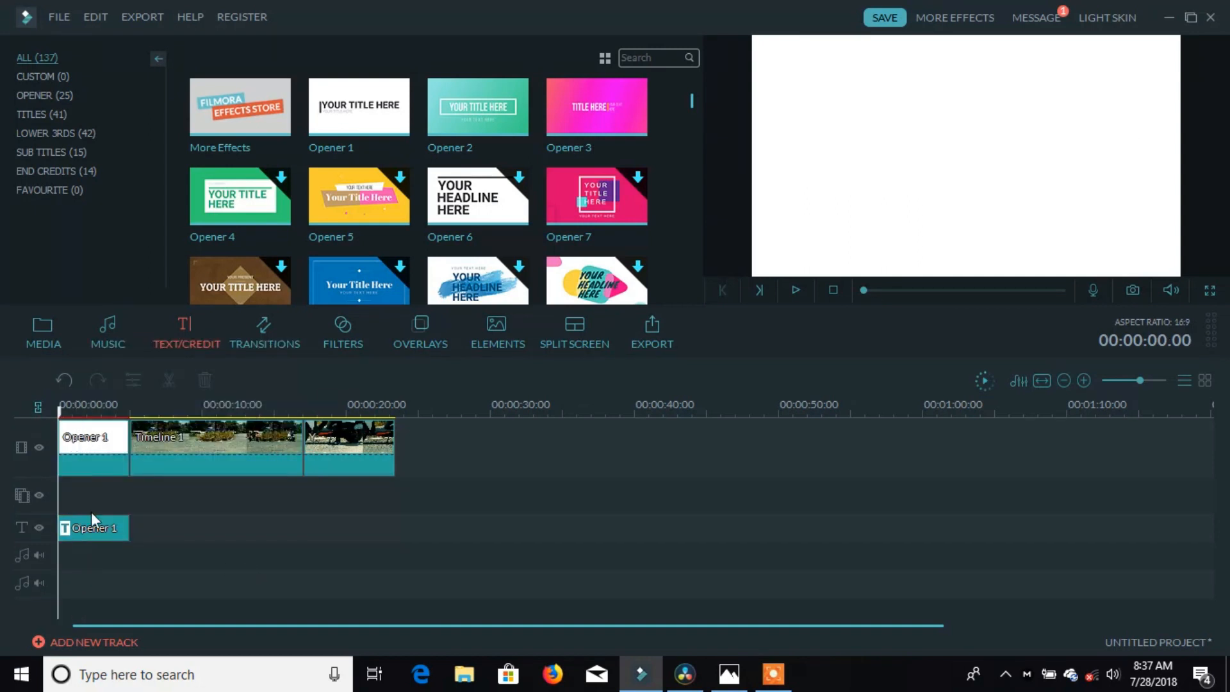
pyautogui.rightClick(94, 529)
pyautogui.click(130, 470)
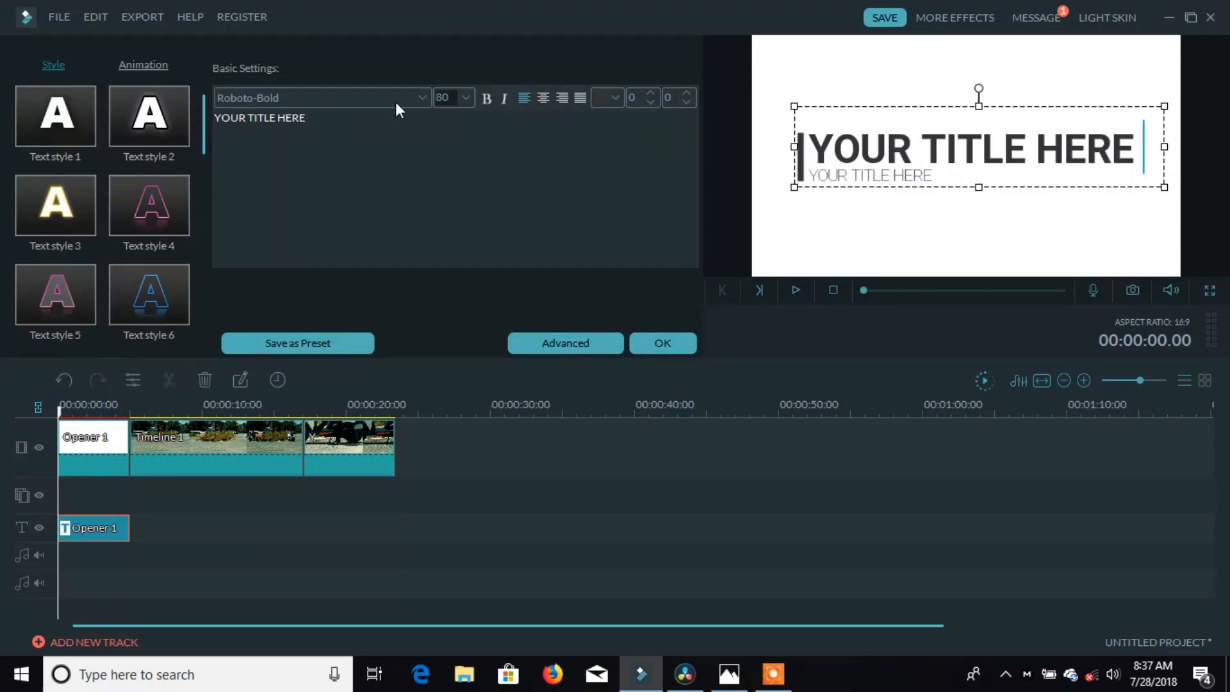
# Step: Replace the placeholder title with 'Raw fire' and the subtitle with 'like and share', then preview
pyautogui.press('BackSpace')
pyautogui.press('BackSpace')
pyautogui.press('BackSpace')
pyautogui.press('BackSpace')
pyautogui.press('BackSpace')
pyautogui.press('BackSpace')
pyautogui.press('BackSpace')
pyautogui.press('BackSpace')
pyautogui.press('BackSpace')
pyautogui.press('BackSpace')
pyautogui.press('BackSpace')
pyautogui.press('BackSpace')
pyautogui.press('BackSpace')
pyautogui.press('BackSpace')
pyautogui.press('BackSpace')
pyautogui.write('Raw fire')
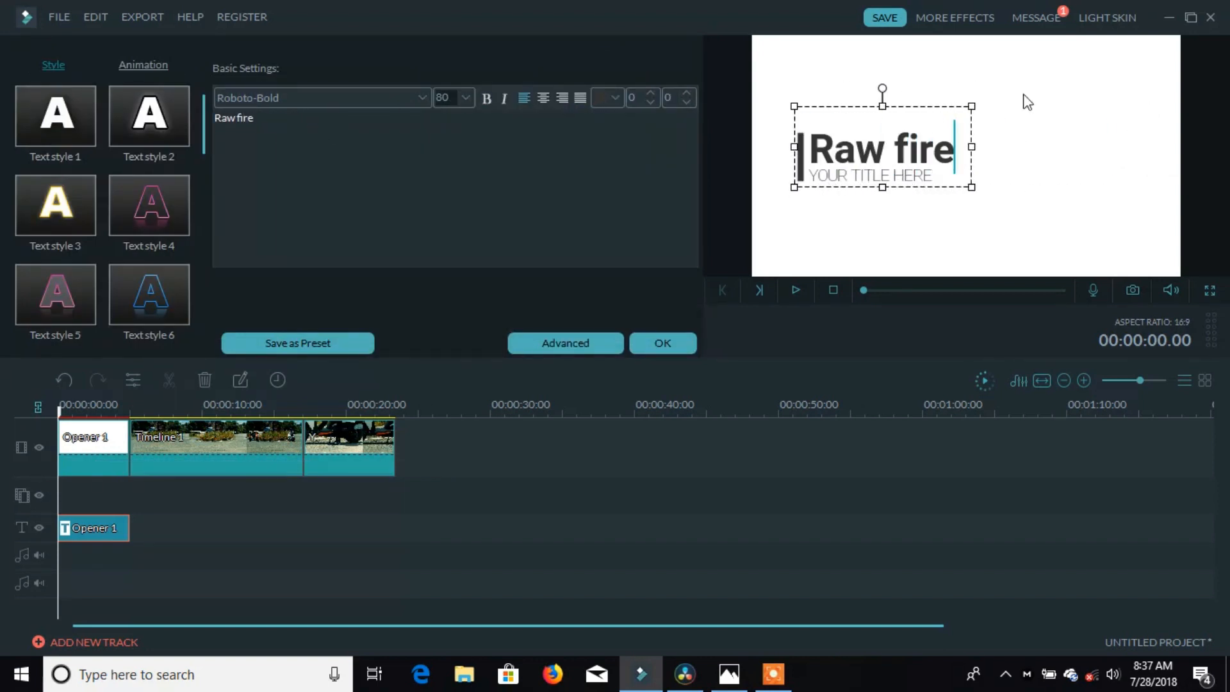
pyautogui.doubleClick(929, 176)
pyautogui.press('BackSpace')
pyautogui.press('BackSpace')
pyautogui.press('BackSpace')
pyautogui.press('BackSpace')
pyautogui.press('BackSpace')
pyautogui.press('BackSpace')
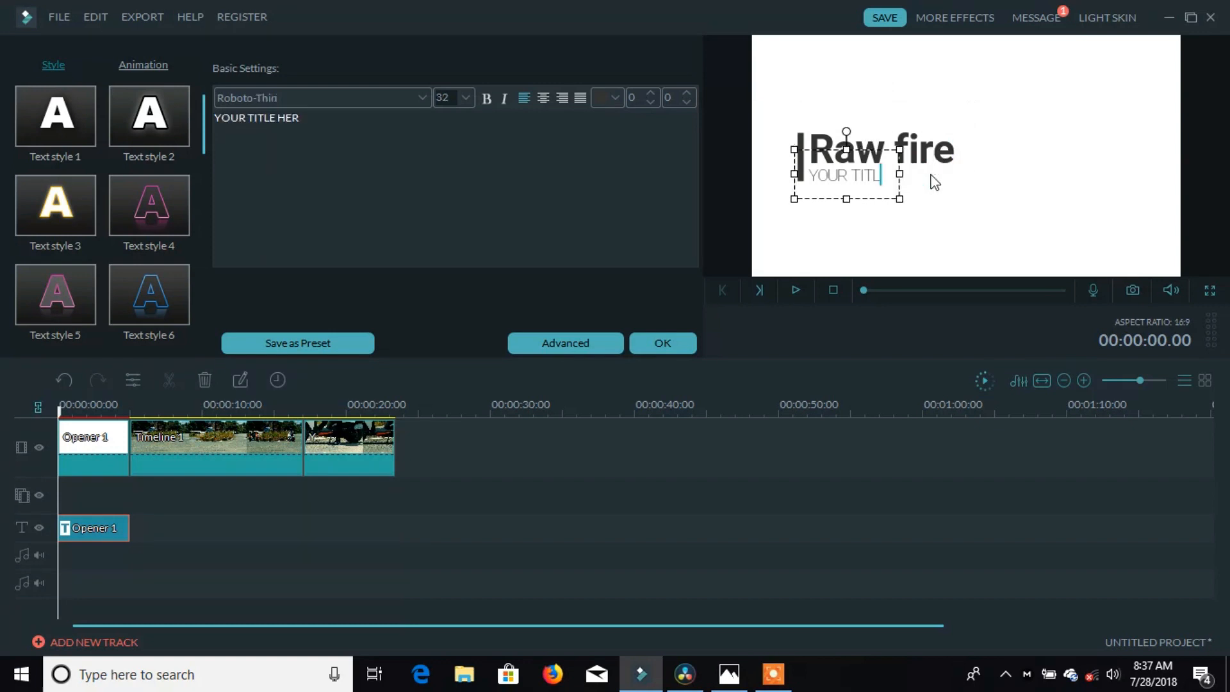
pyautogui.press('BackSpace')
pyautogui.press('BackSpace')
pyautogui.press('BackSpace')
pyautogui.press('BackSpace')
pyautogui.press('BackSpace')
pyautogui.press('BackSpace')
pyautogui.press('BackSpace')
pyautogui.press('BackSpace')
pyautogui.press('BackSpace')
pyautogui.write('like and share')
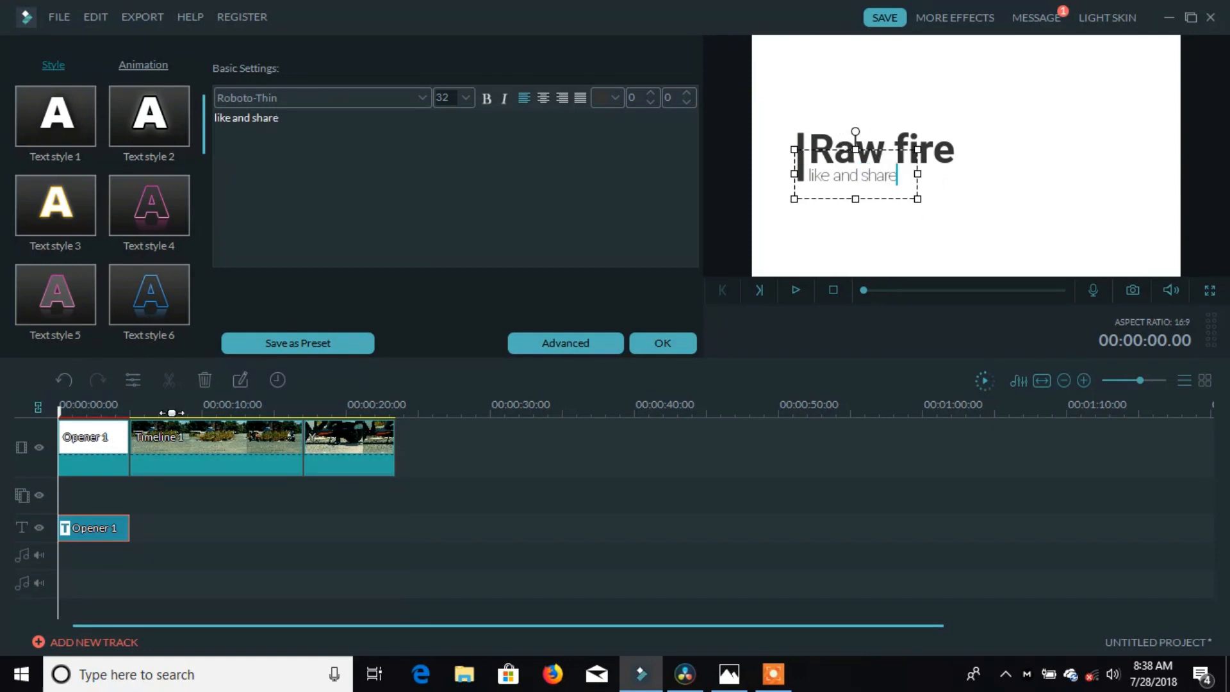
pyautogui.click(662, 346)
pyautogui.press('space')
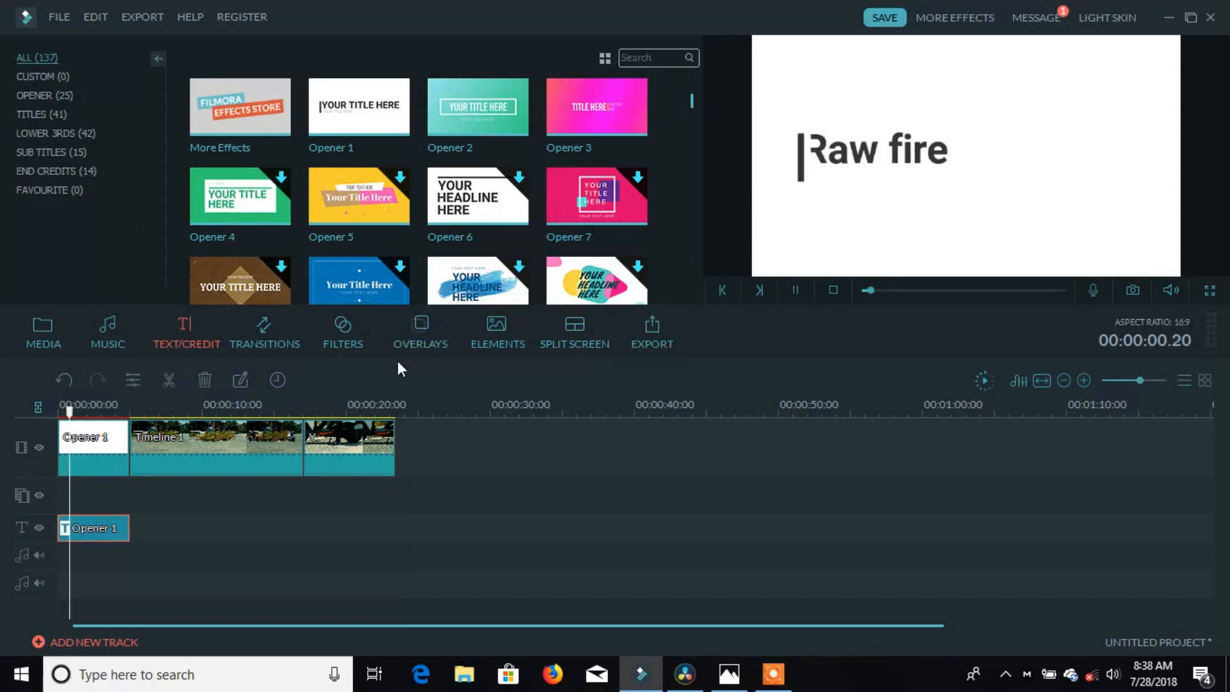
pyautogui.press('space')
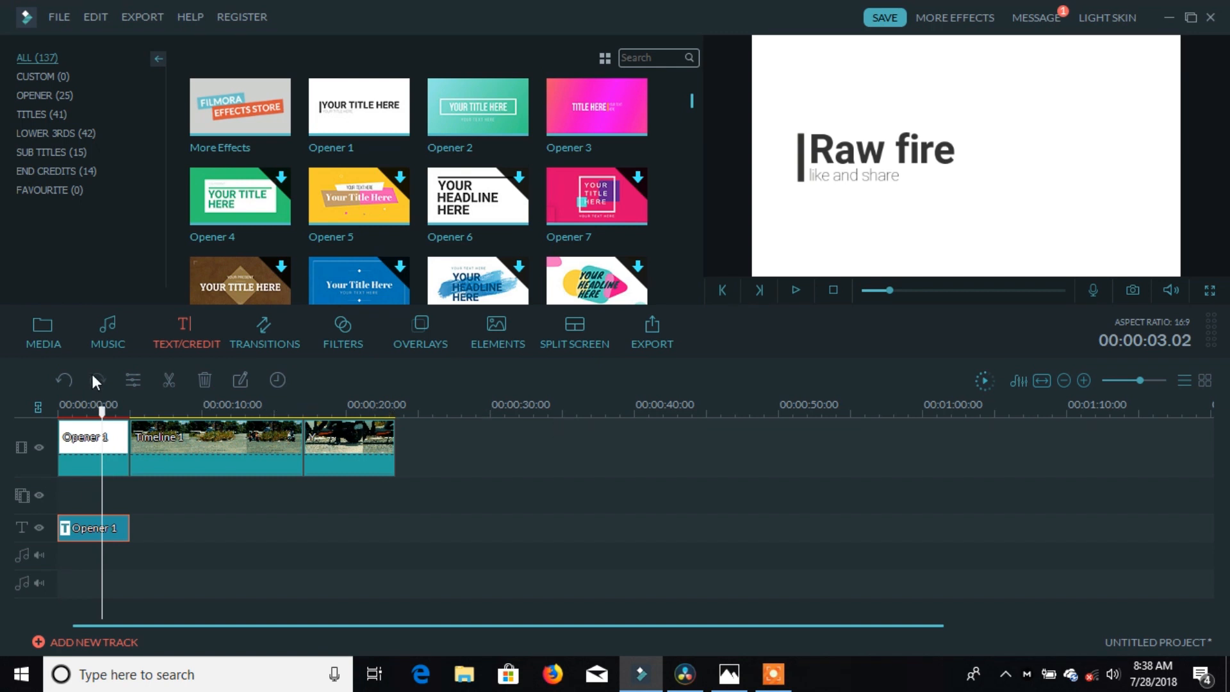
# Step: Insert the Col_split transition between Opener 1 and Timeline 1 and preview it from the start
pyautogui.click(241, 329)
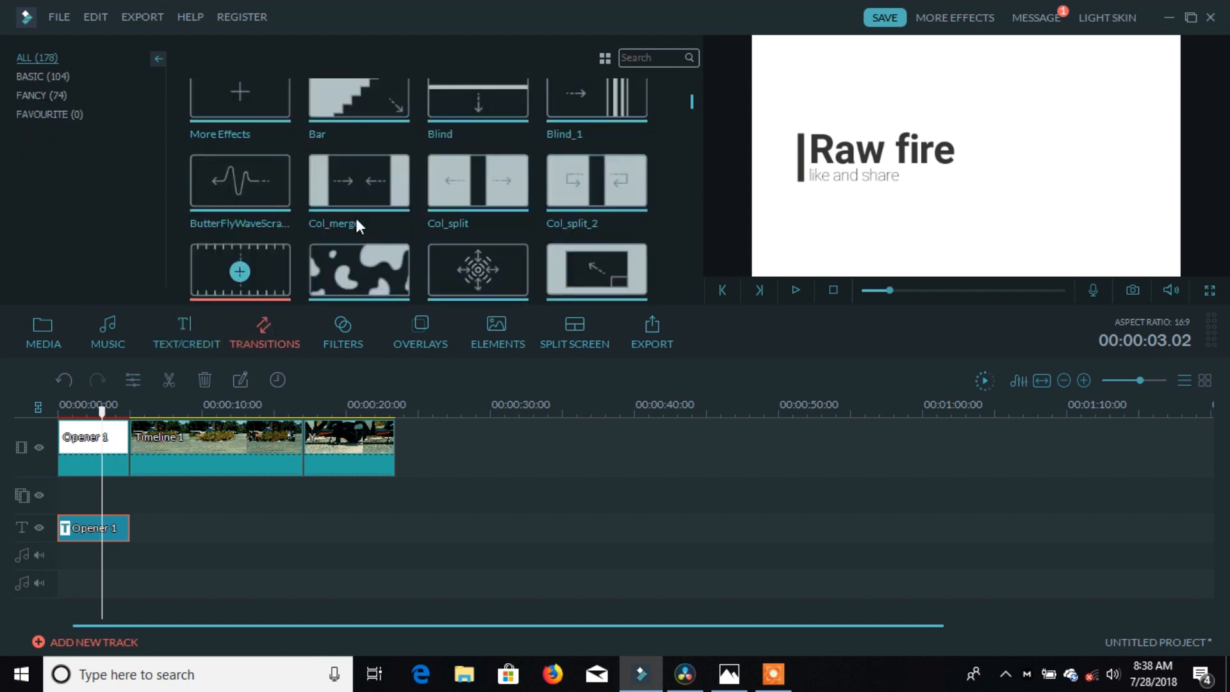
pyautogui.moveTo(447, 184)
pyautogui.mouseDown()
pyautogui.moveTo(218, 394)
pyautogui.moveTo(142, 437)
pyautogui.mouseUp()
pyautogui.click(116, 410)
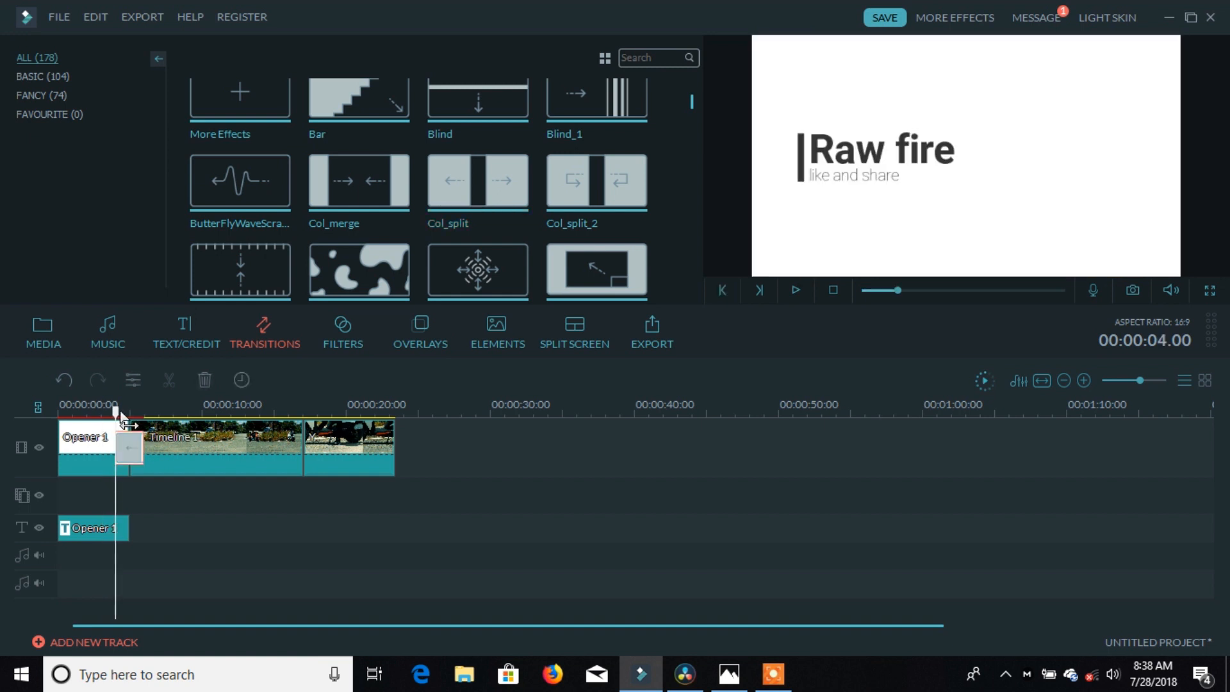
pyautogui.moveTo(114, 411); pyautogui.dragTo(31, 445)
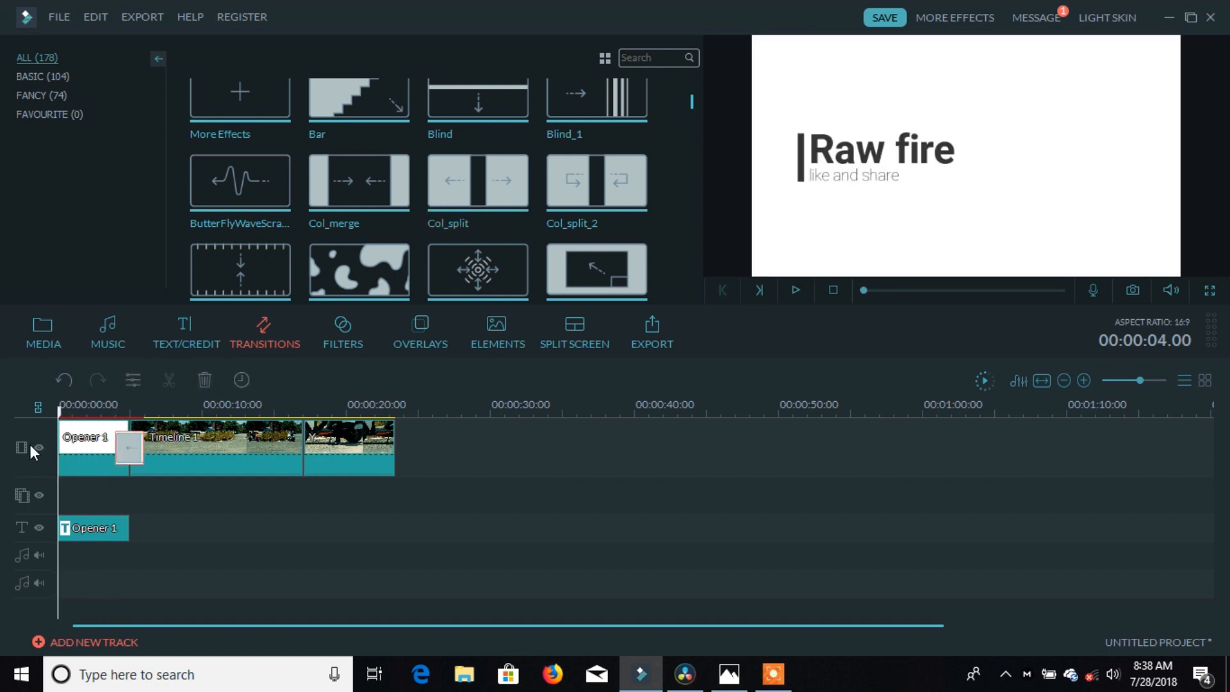
pyautogui.press('space')
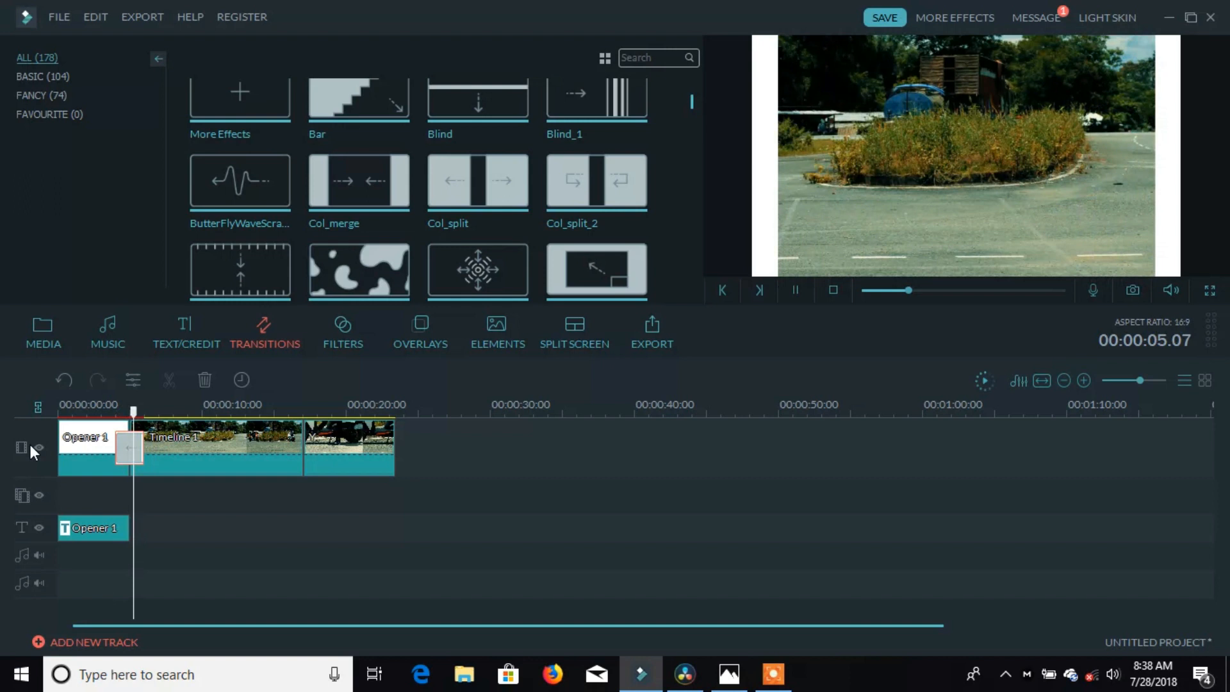
pyautogui.press('space')
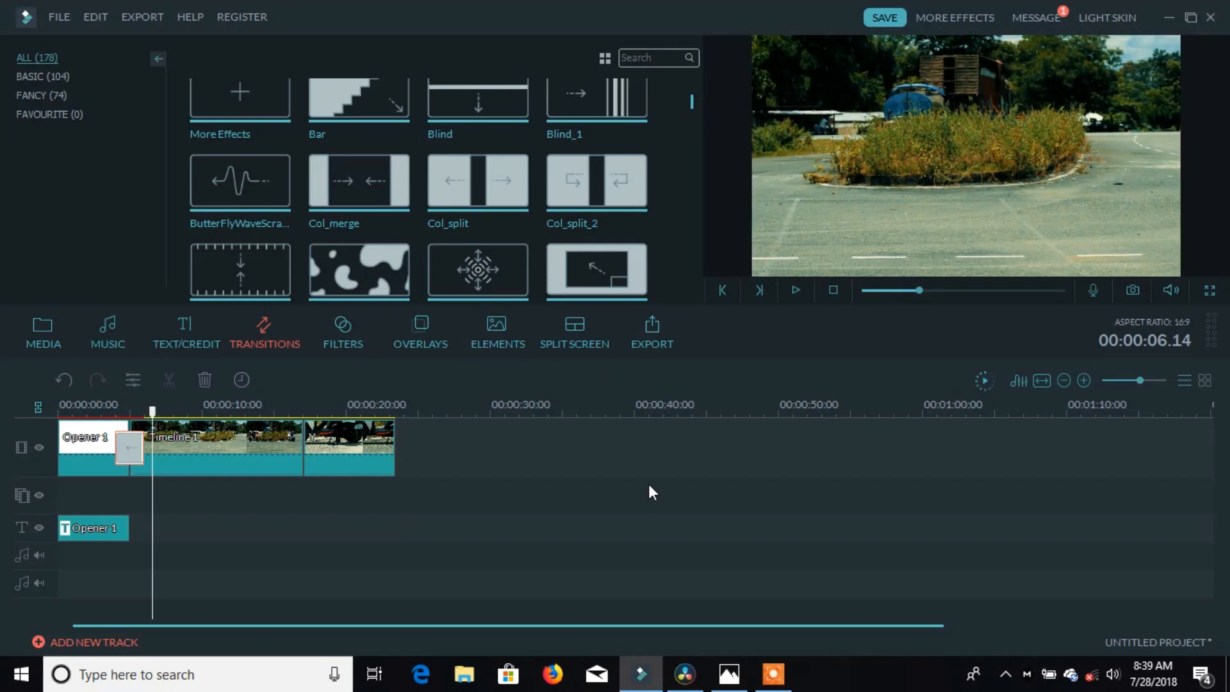
pyautogui.click(666, 340)
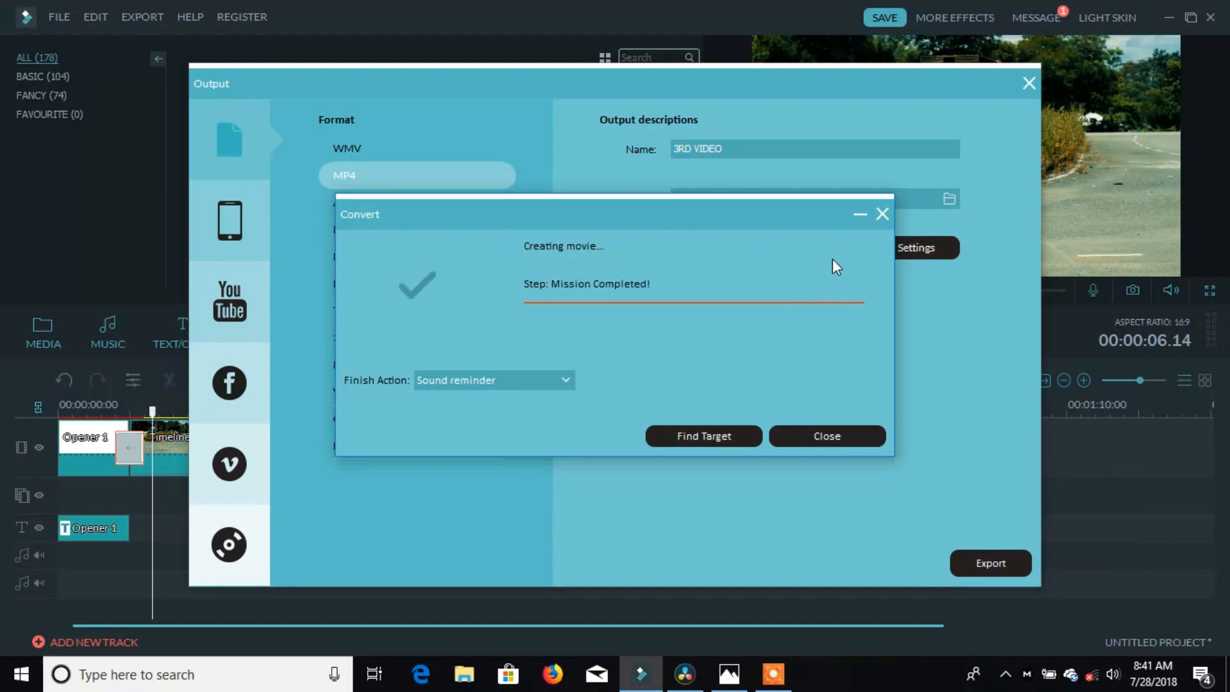
# Step: Dismiss the finished conversion notice and close the export window to return to the editor
pyautogui.click(882, 213)
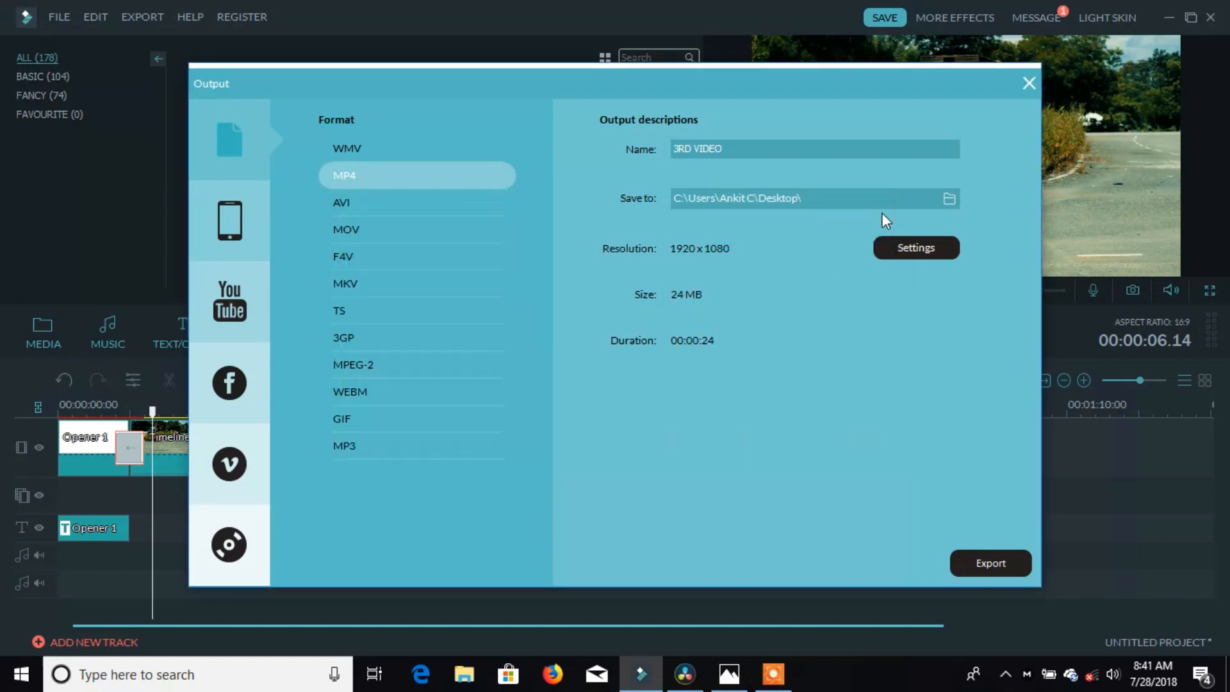
pyautogui.click(1027, 82)
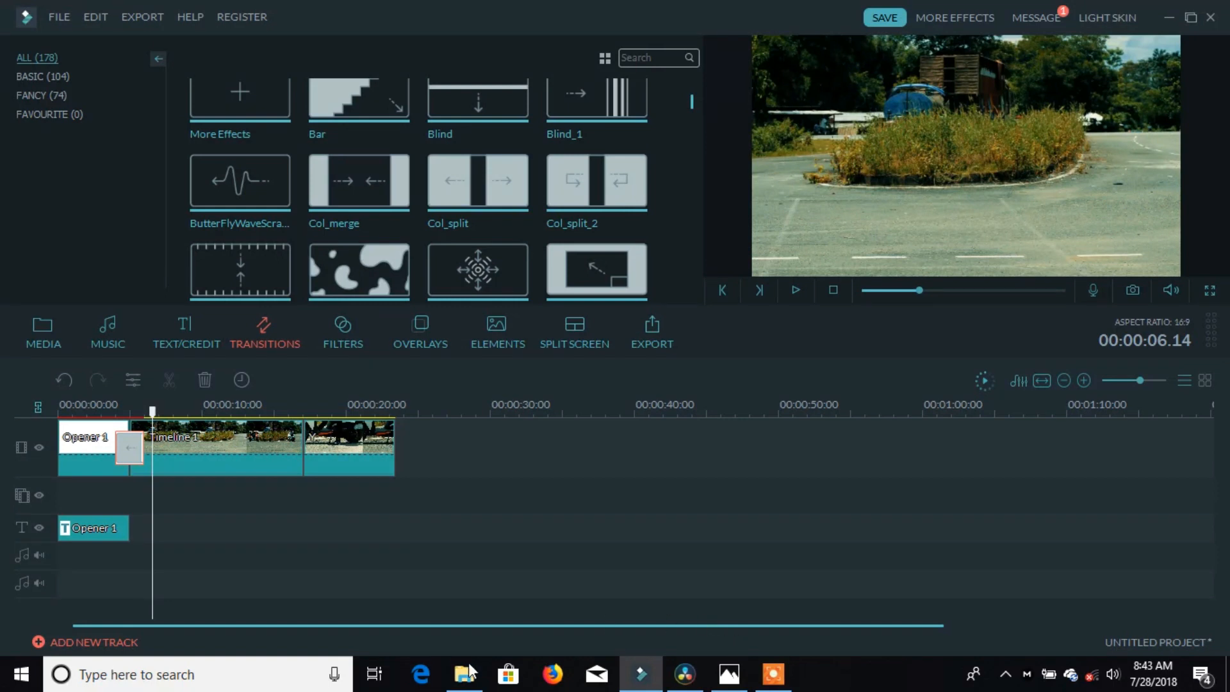
pyautogui.moveTo(470, 672)
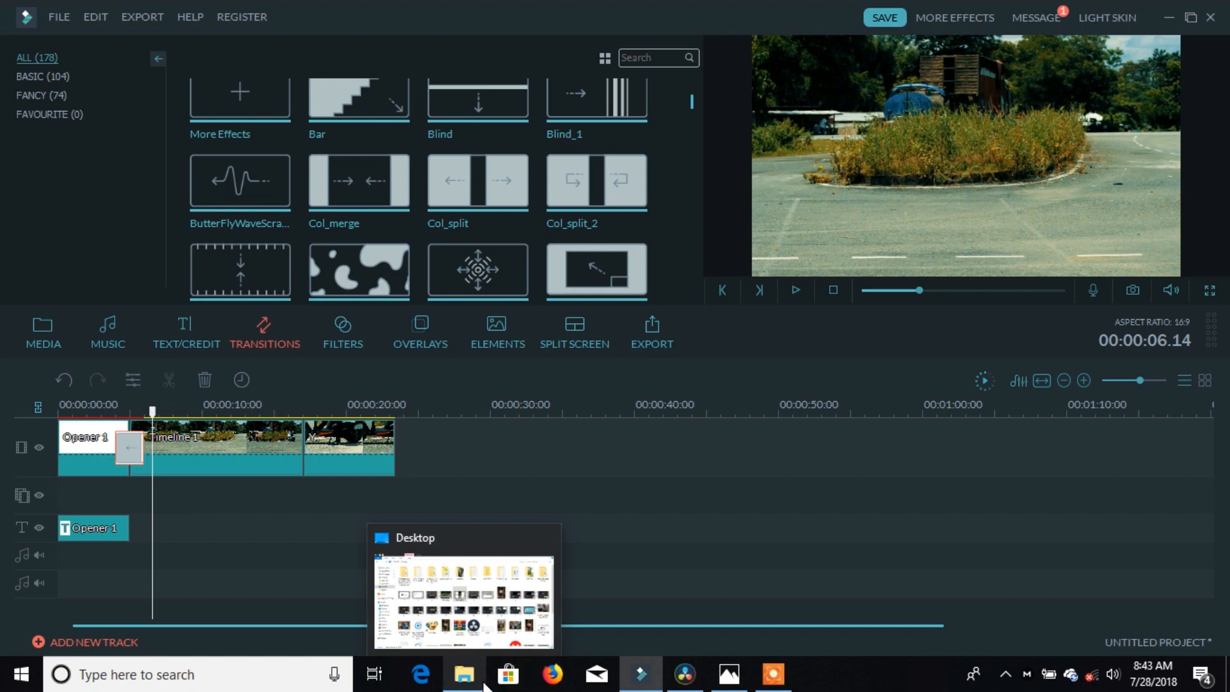
# Step: Open 3RD VIDEO1 from the Desktop folder with Windows Media Player
pyautogui.click(472, 680)
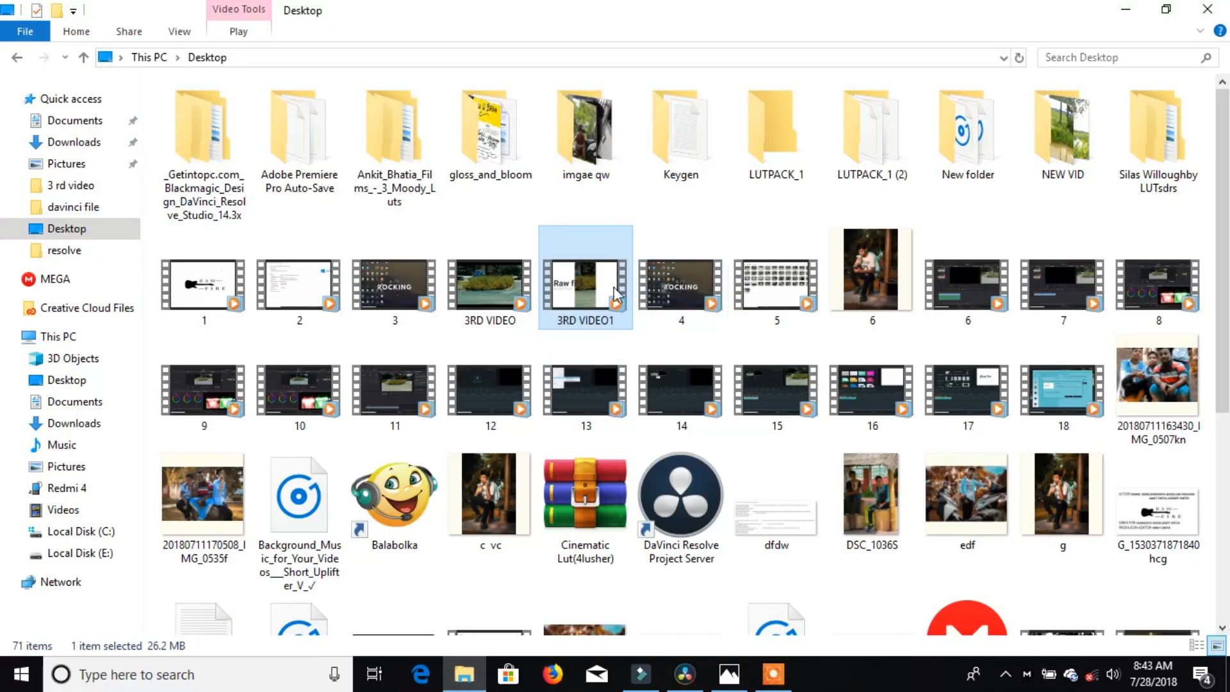
pyautogui.rightClick(593, 293)
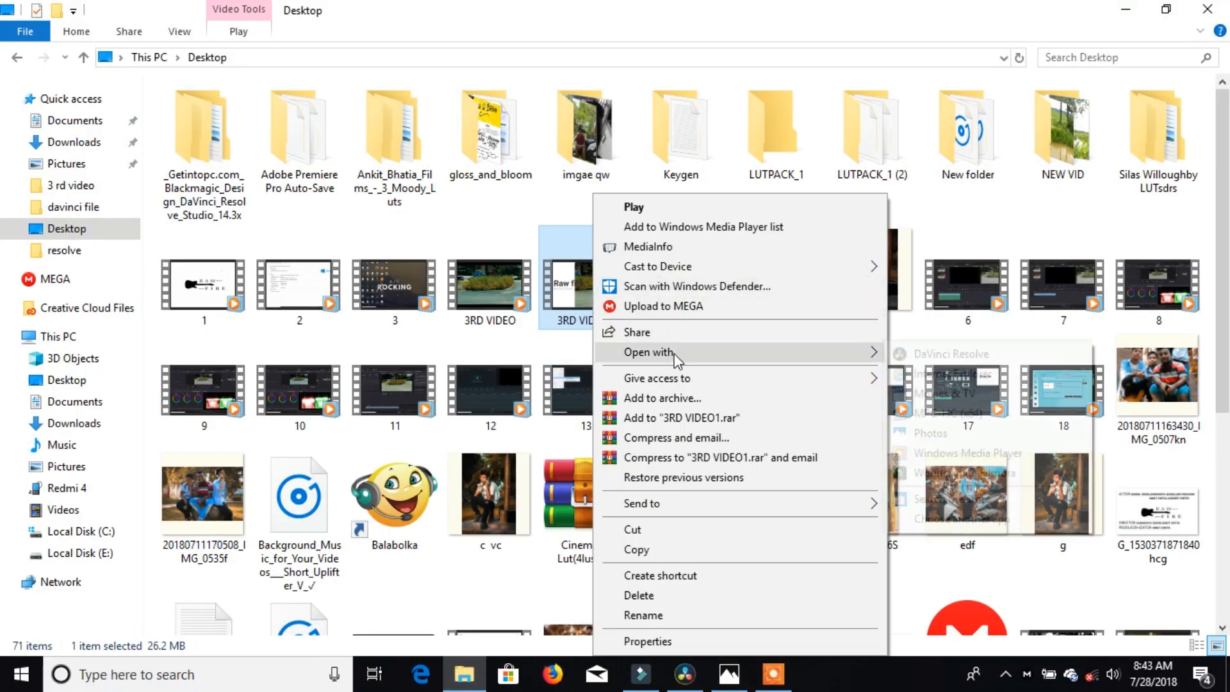
pyautogui.moveTo(674, 353)
pyautogui.click(945, 456)
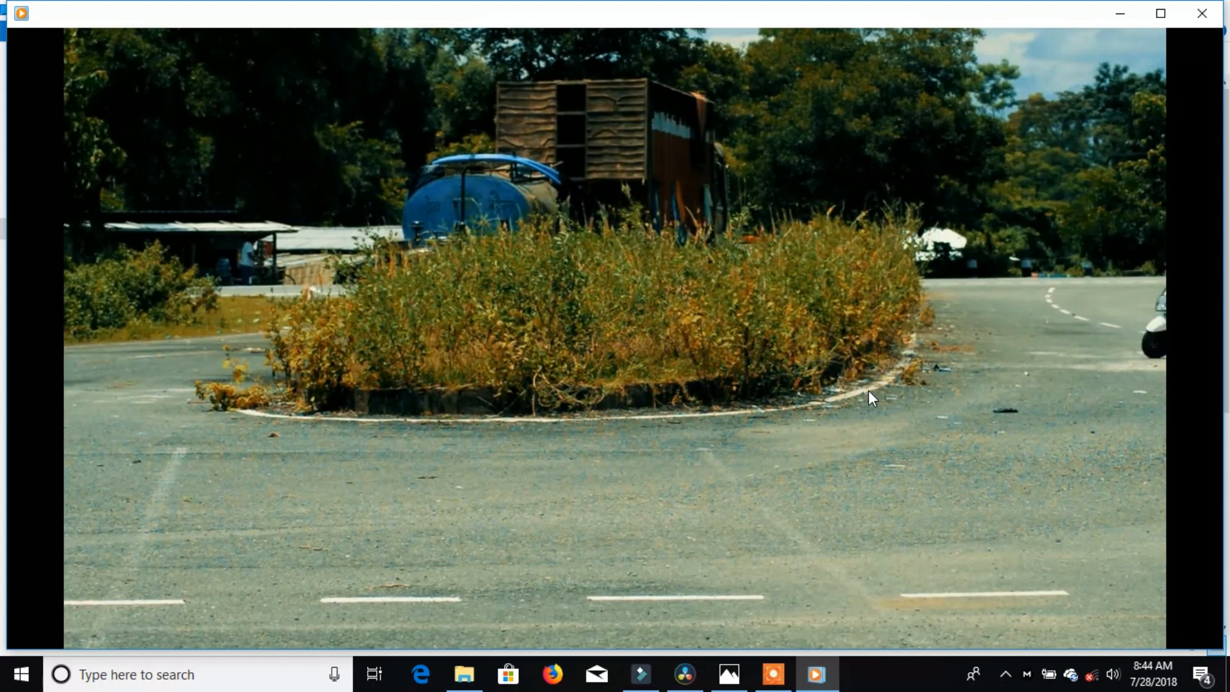
# Step: Watch 3RD VIDEO1 play through to 00:18 with the scooter riders at the roundabout
pyautogui.moveTo(868, 389)
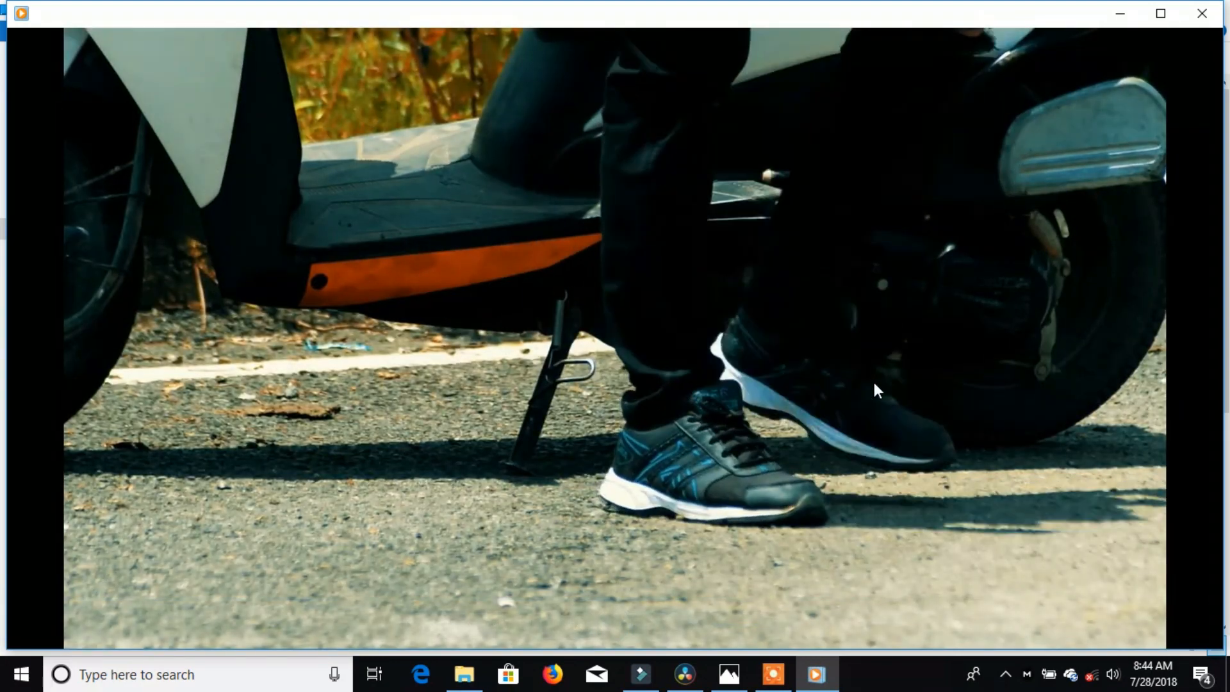
pyautogui.moveTo(874, 337)
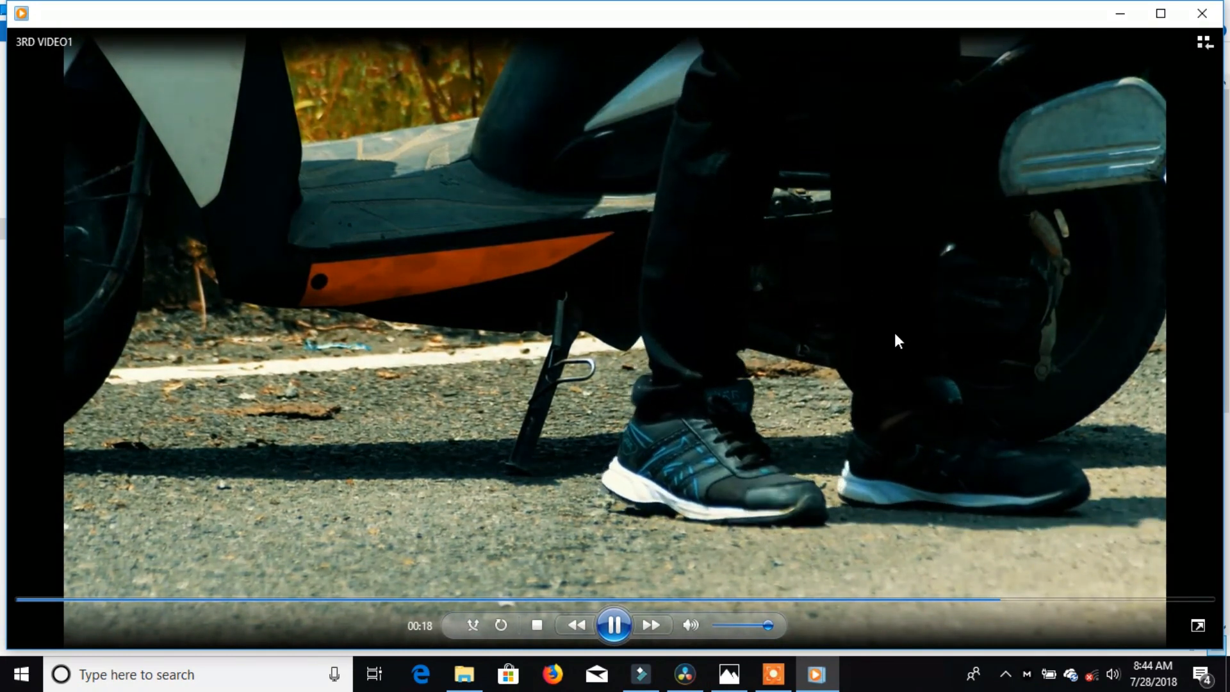